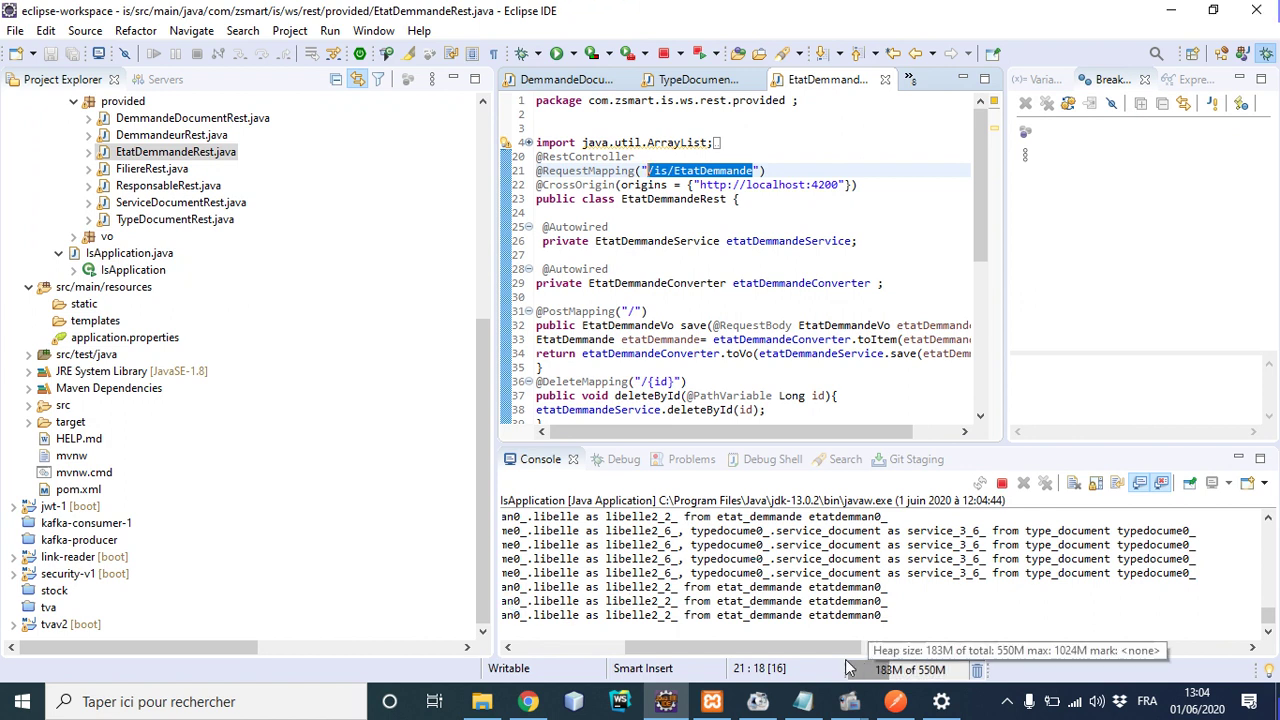
{"action": "left_click", "coordinate": [803, 701]}
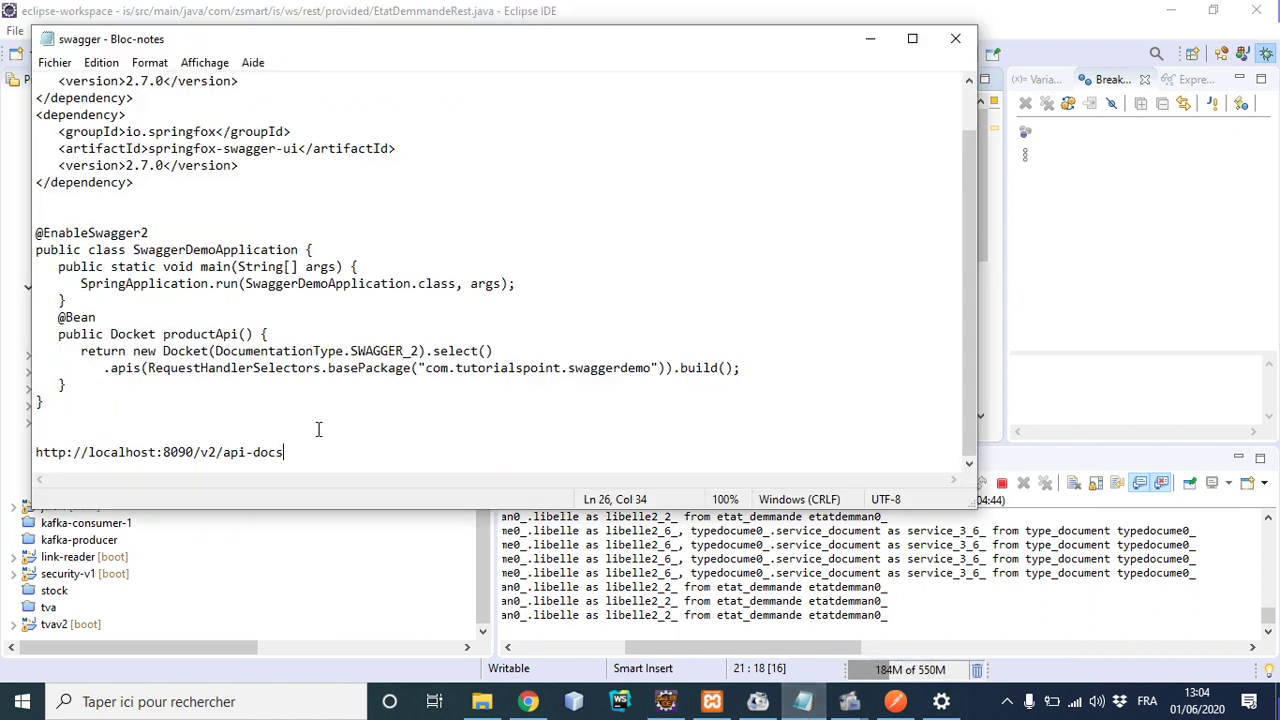
{"action": "left_click_drag", "start_coordinate": [300, 452], "coordinate": [6, 445]}
{"action": "key", "text": "ctrl+c"}
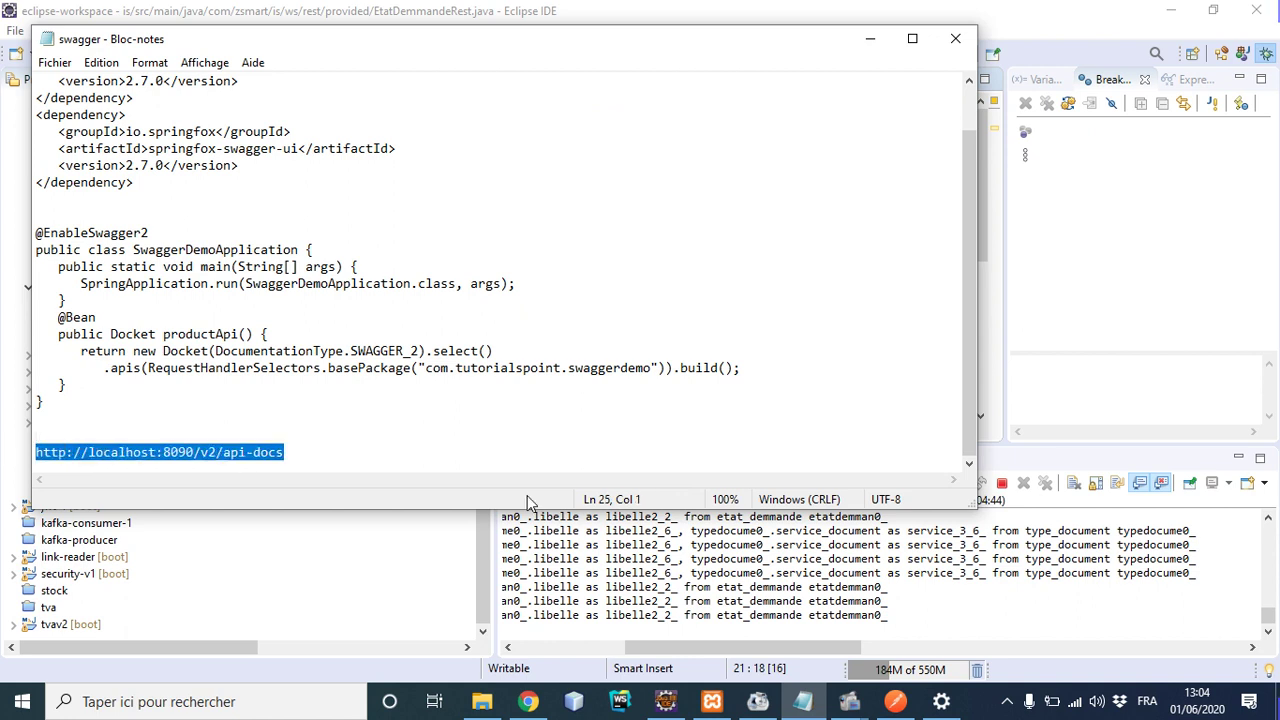
{"action": "left_click", "coordinate": [528, 701]}
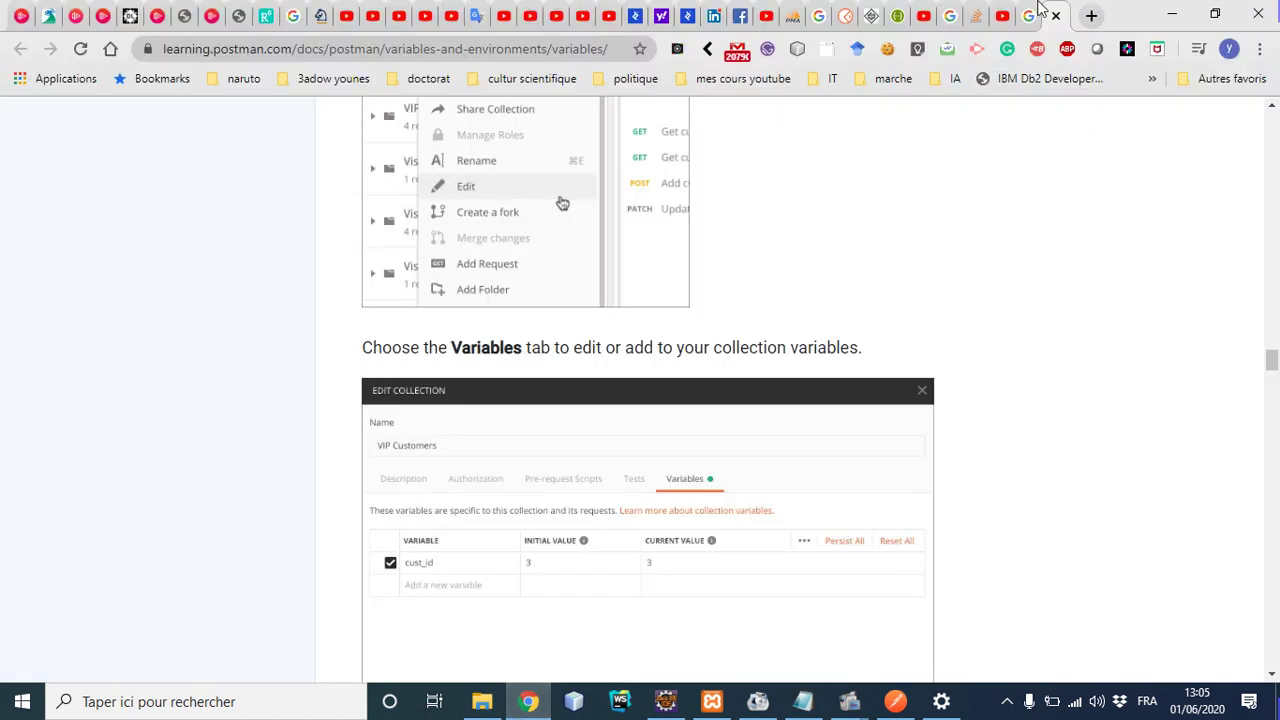
{"action": "left_click", "coordinate": [1091, 15]}
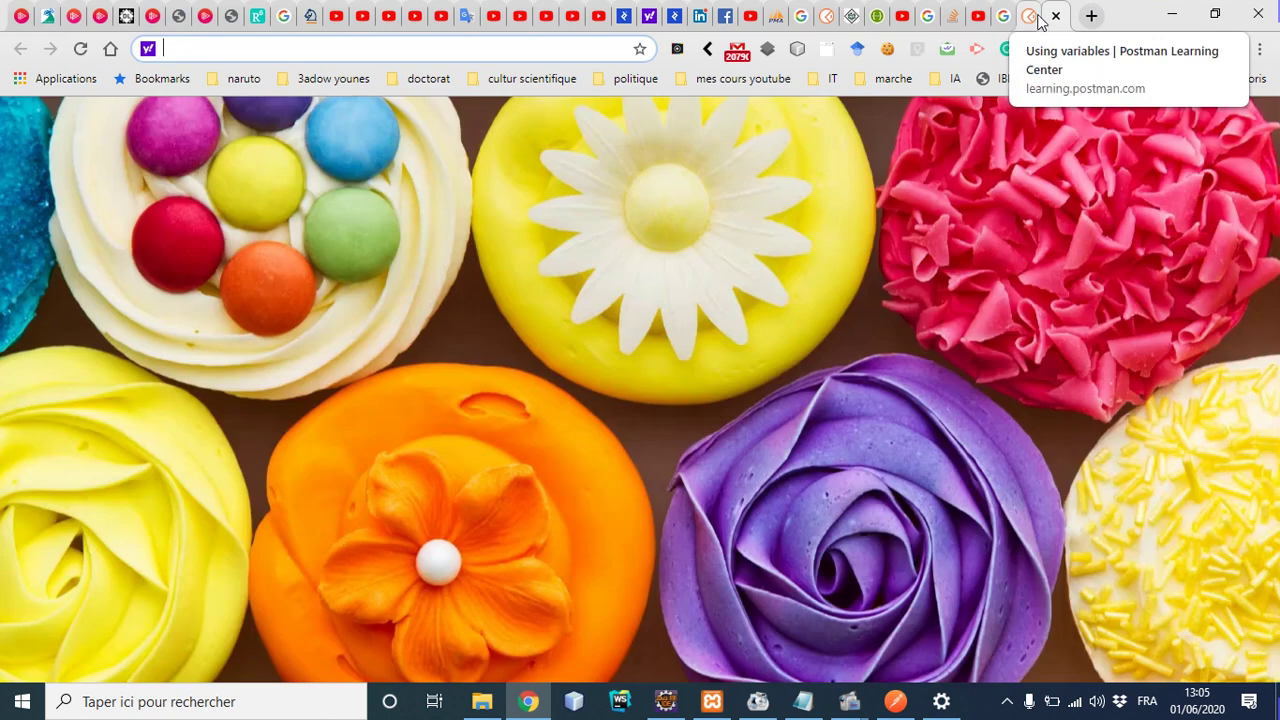
{"action": "key", "text": "ctrl+v"}
{"action": "key", "text": "Return"}
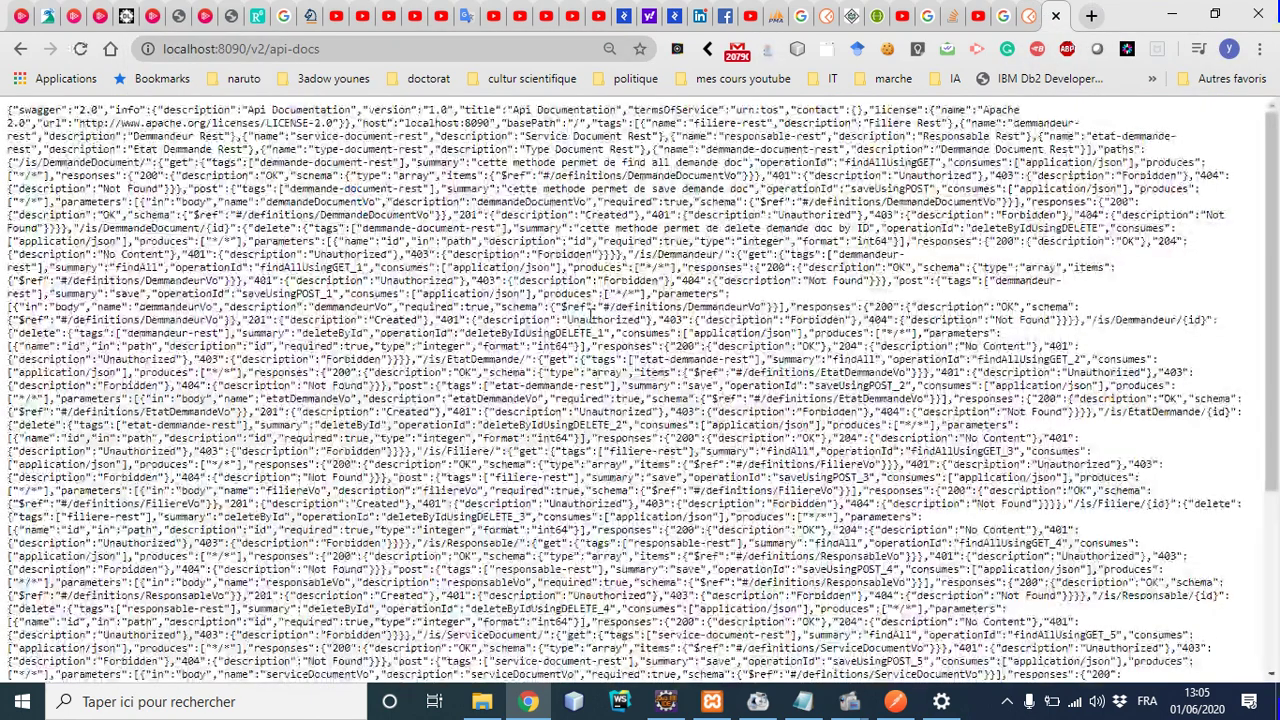
Step: Copy the full JSON of the api-docs page, switch to Postman and paste it as raw text for import
{"action": "key", "text": "ctrl+a"}
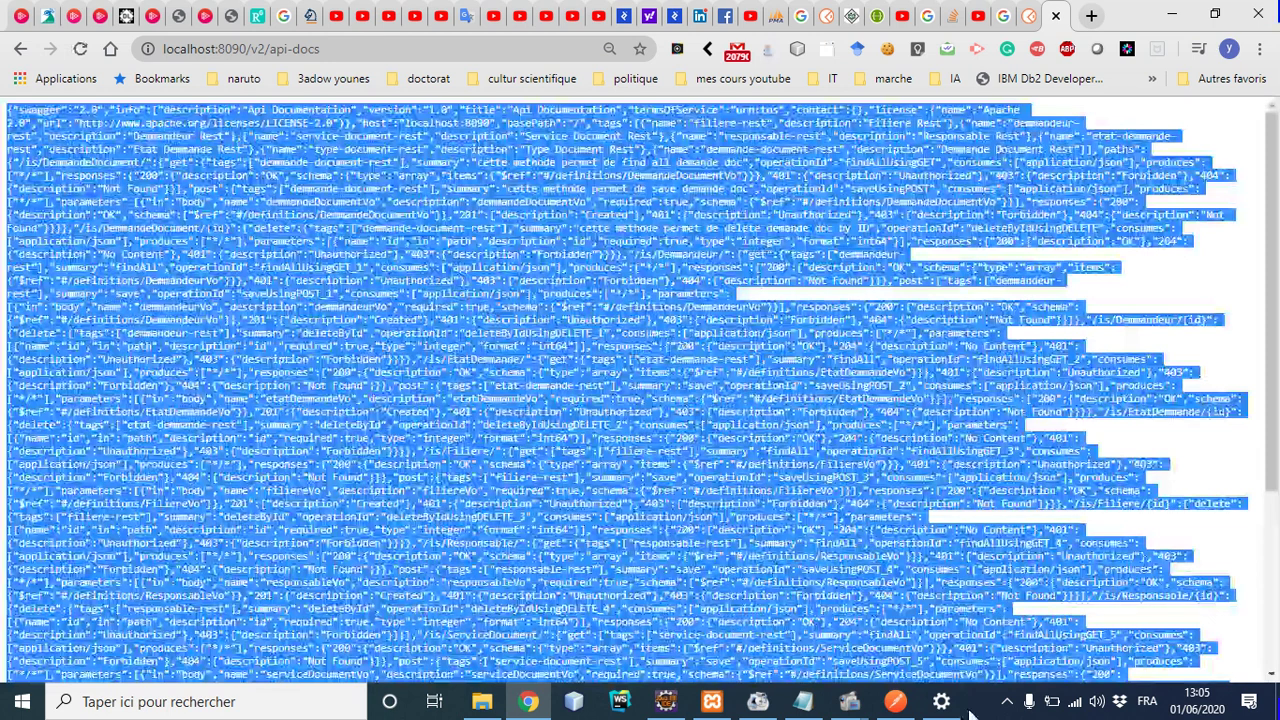
{"action": "left_click", "coordinate": [896, 701]}
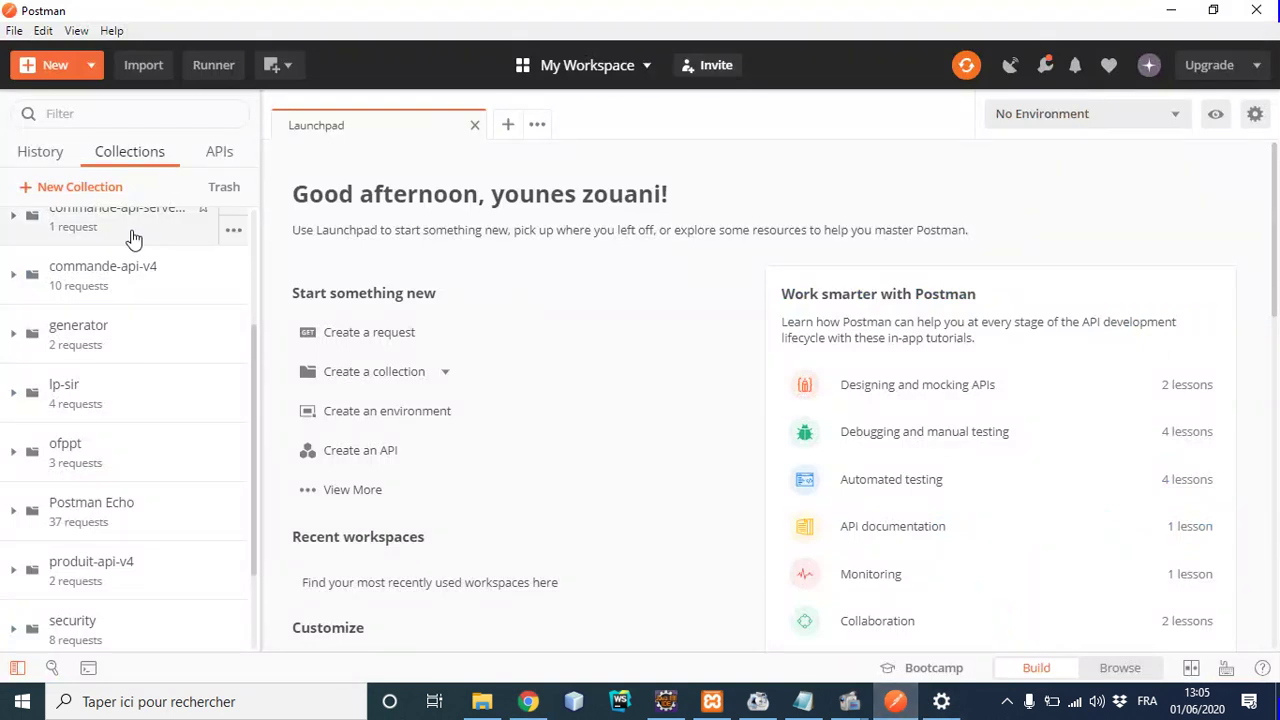
{"action": "left_click", "coordinate": [135, 65]}
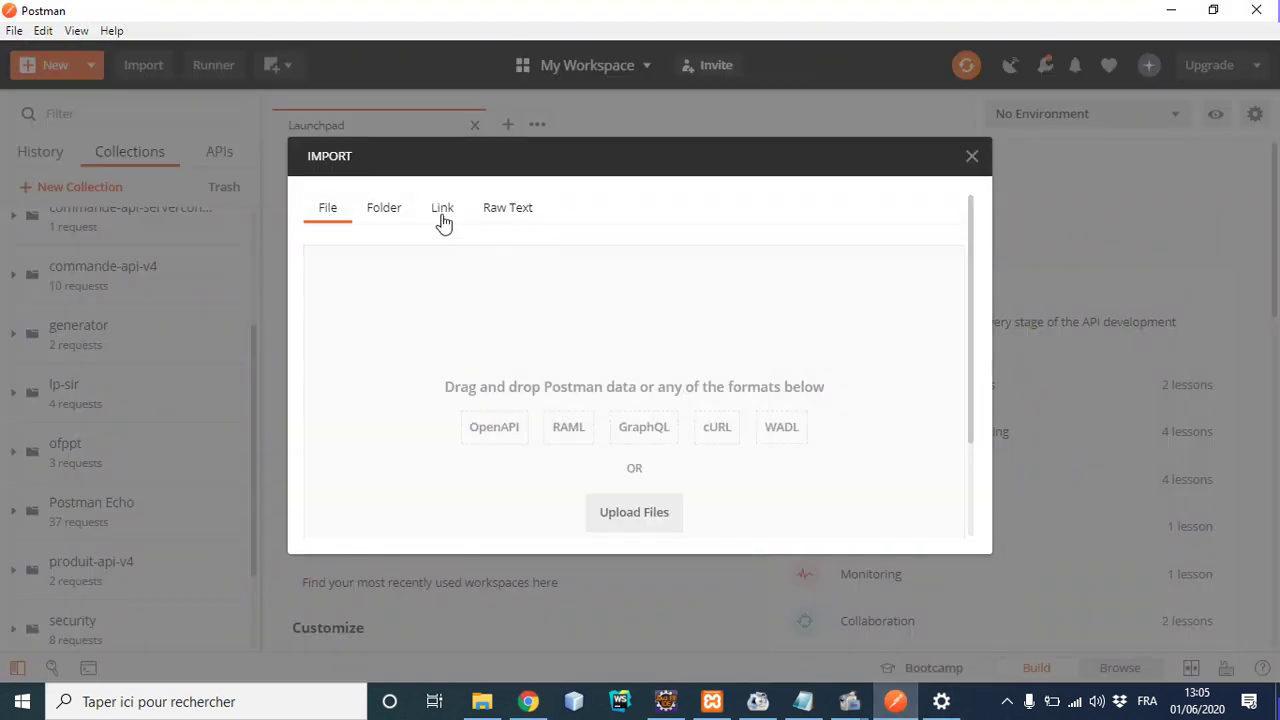
{"action": "left_click", "coordinate": [528, 208]}
{"action": "left_click", "coordinate": [460, 350]}
{"action": "key", "text": "ctrl+v"}
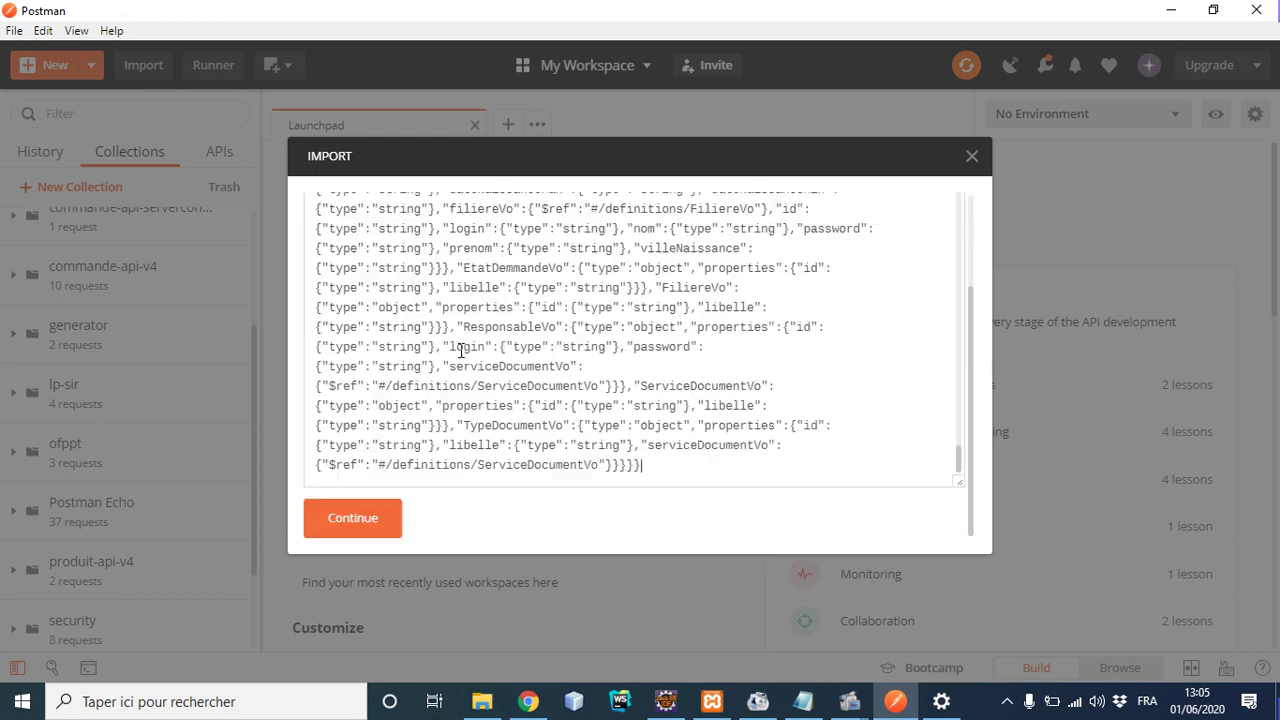
{"action": "left_click_drag", "start_coordinate": [740, 405], "coordinate": [456, 180]}
{"action": "left_click", "coordinate": [457, 462]}
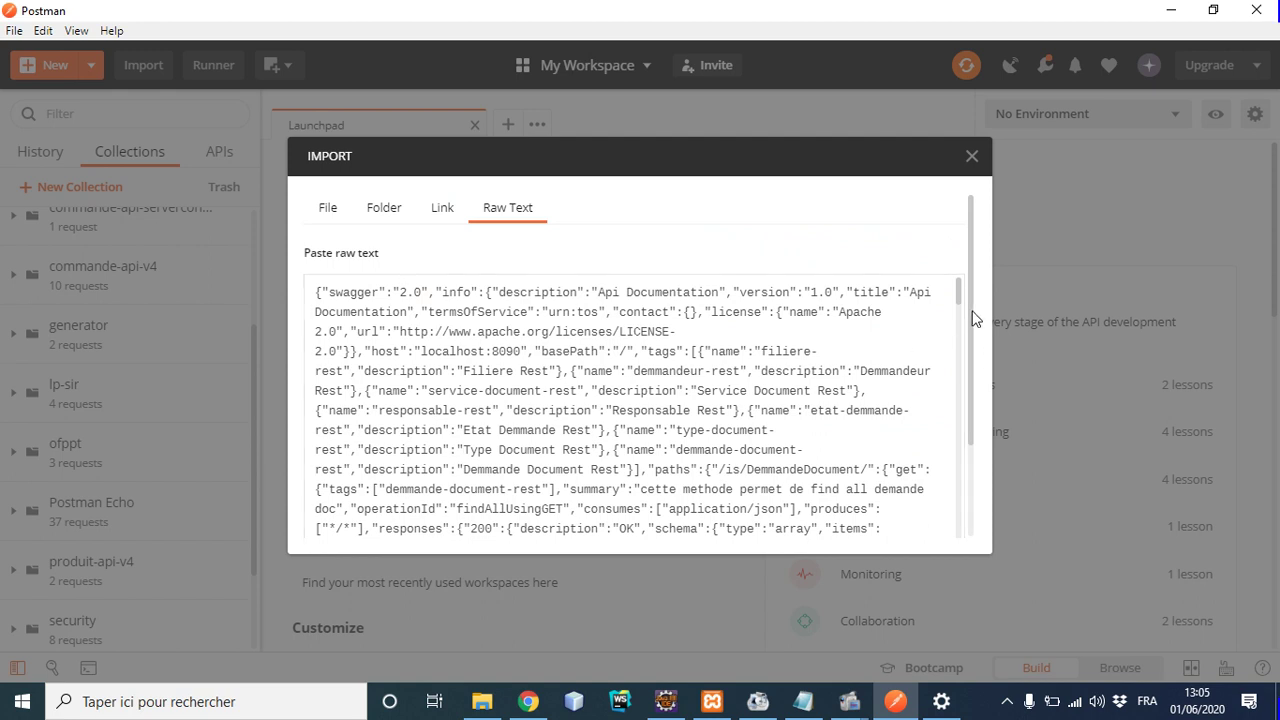
{"action": "left_click_drag", "start_coordinate": [974, 320], "coordinate": [964, 513]}
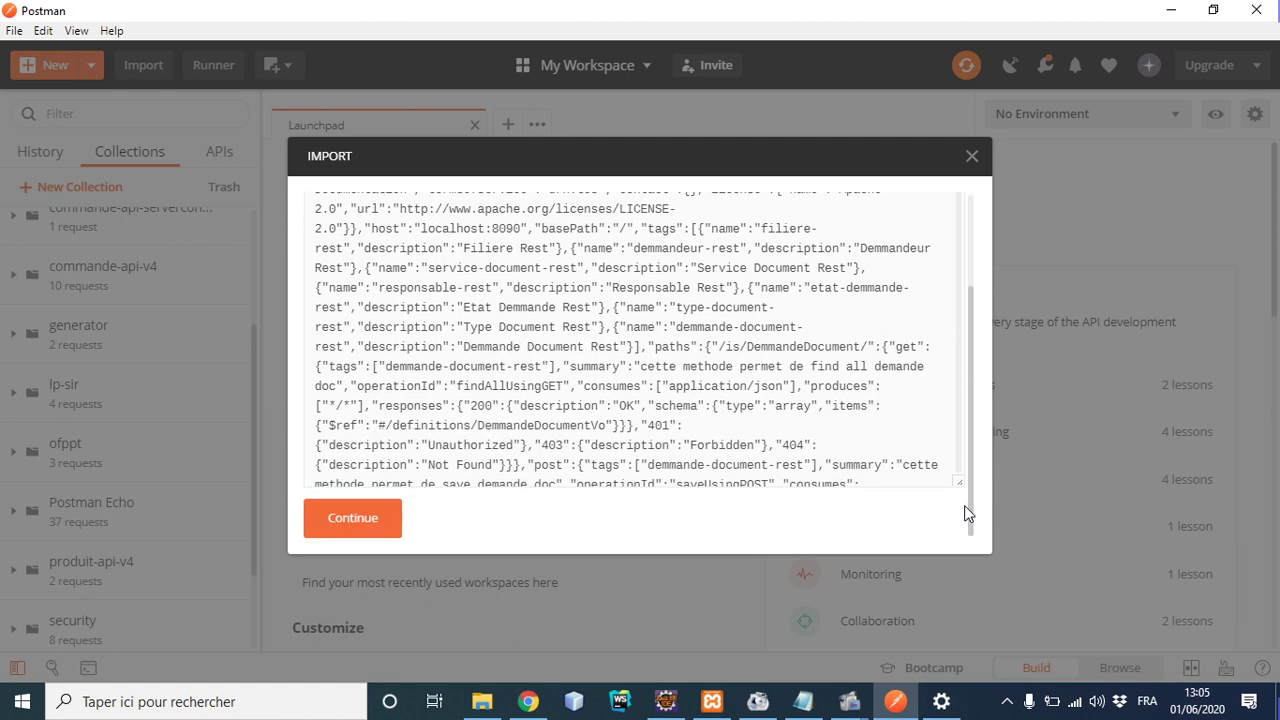
Step: Import Api Documentation in Swagger 2.0 format as an API and collection, replacing the existing collection
{"action": "left_click", "coordinate": [357, 533]}
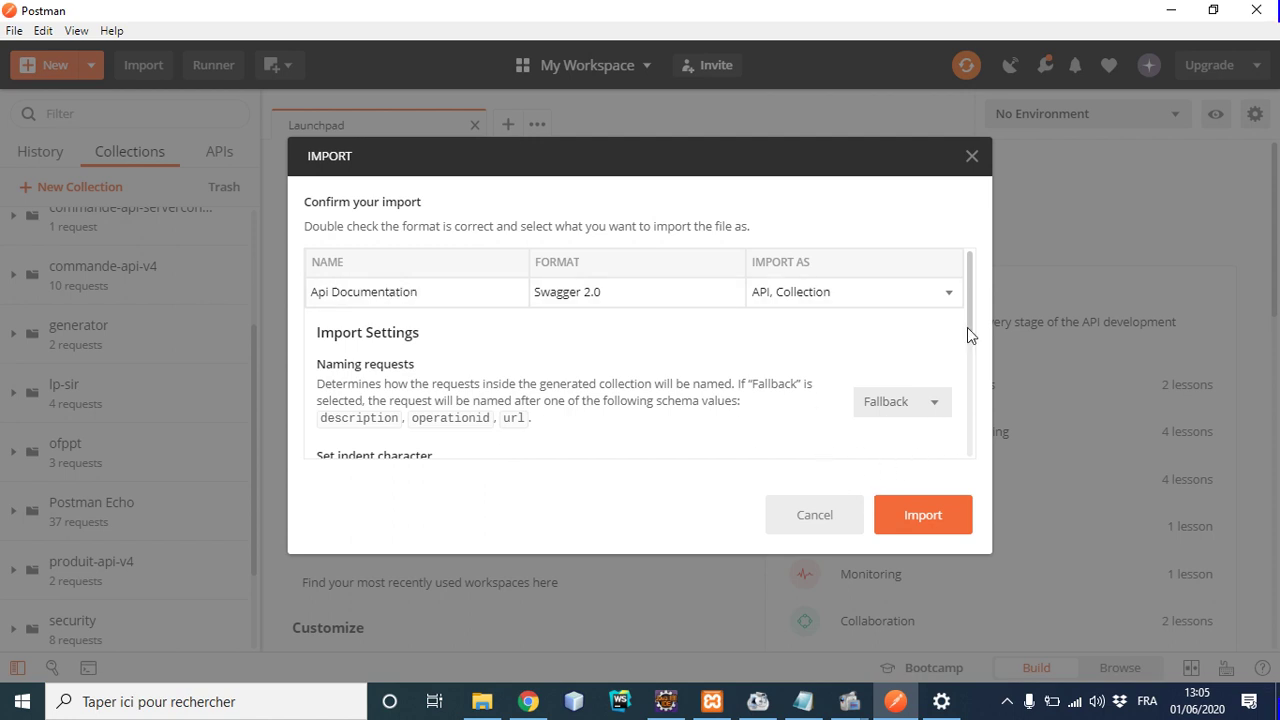
{"action": "scroll", "coordinate": [970, 289], "scroll_direction": "down", "scroll_amount": 2}
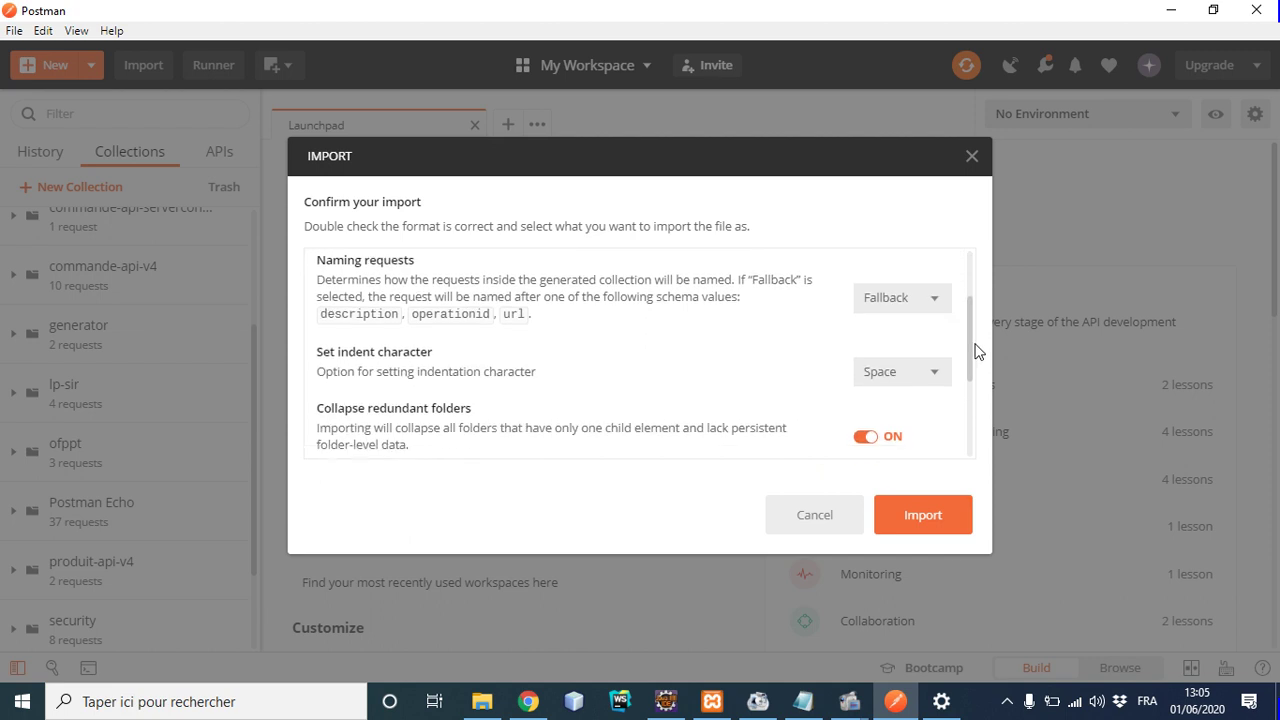
{"action": "left_click", "coordinate": [926, 517]}
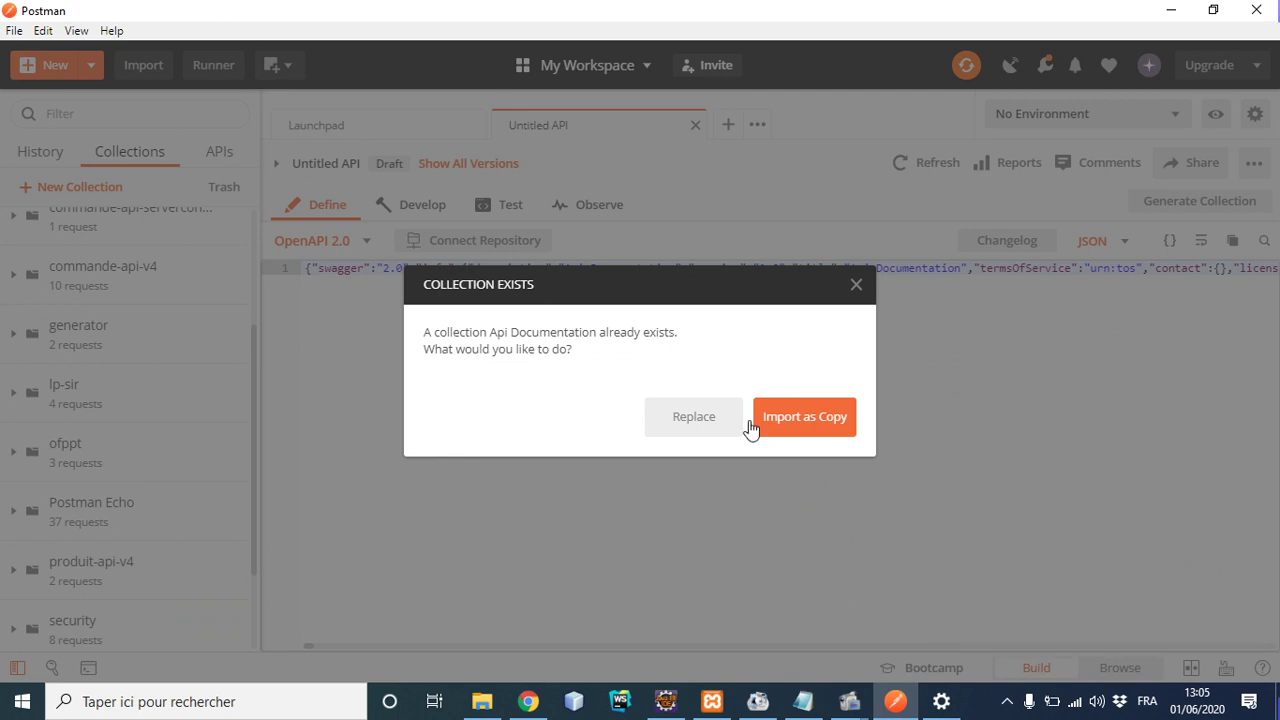
{"action": "left_click", "coordinate": [696, 412]}
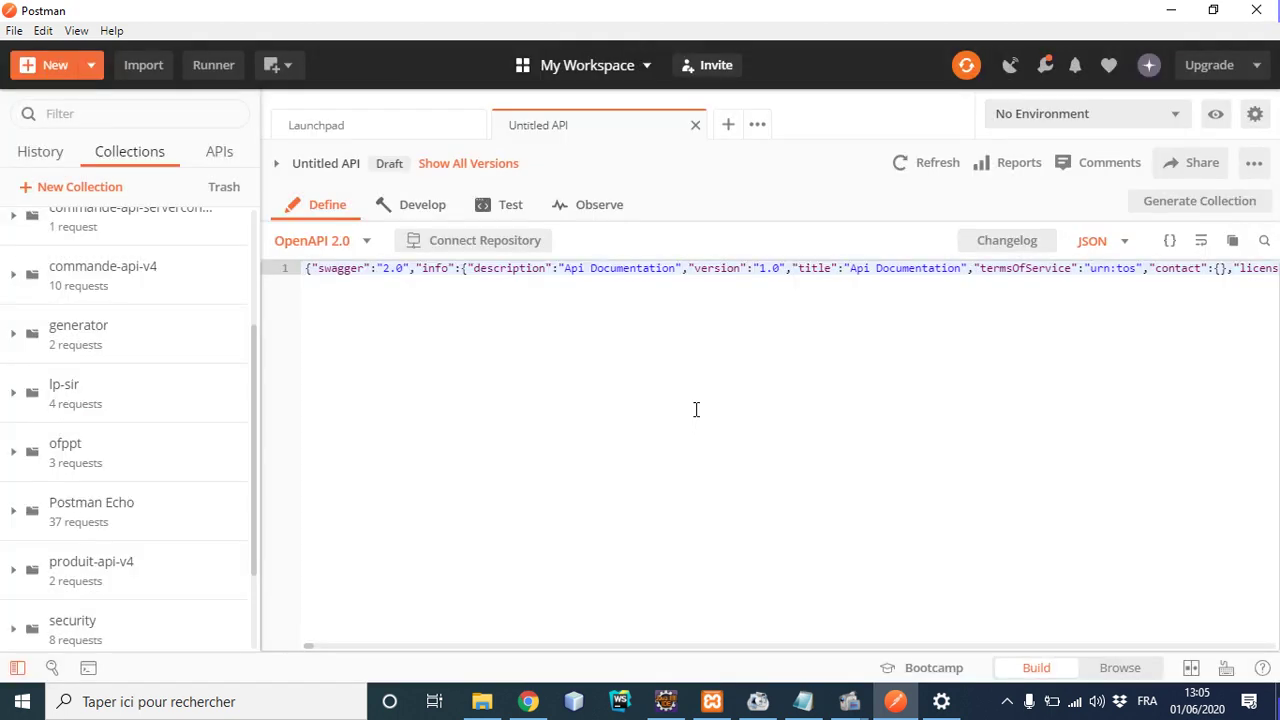
{"action": "left_click", "coordinate": [502, 362]}
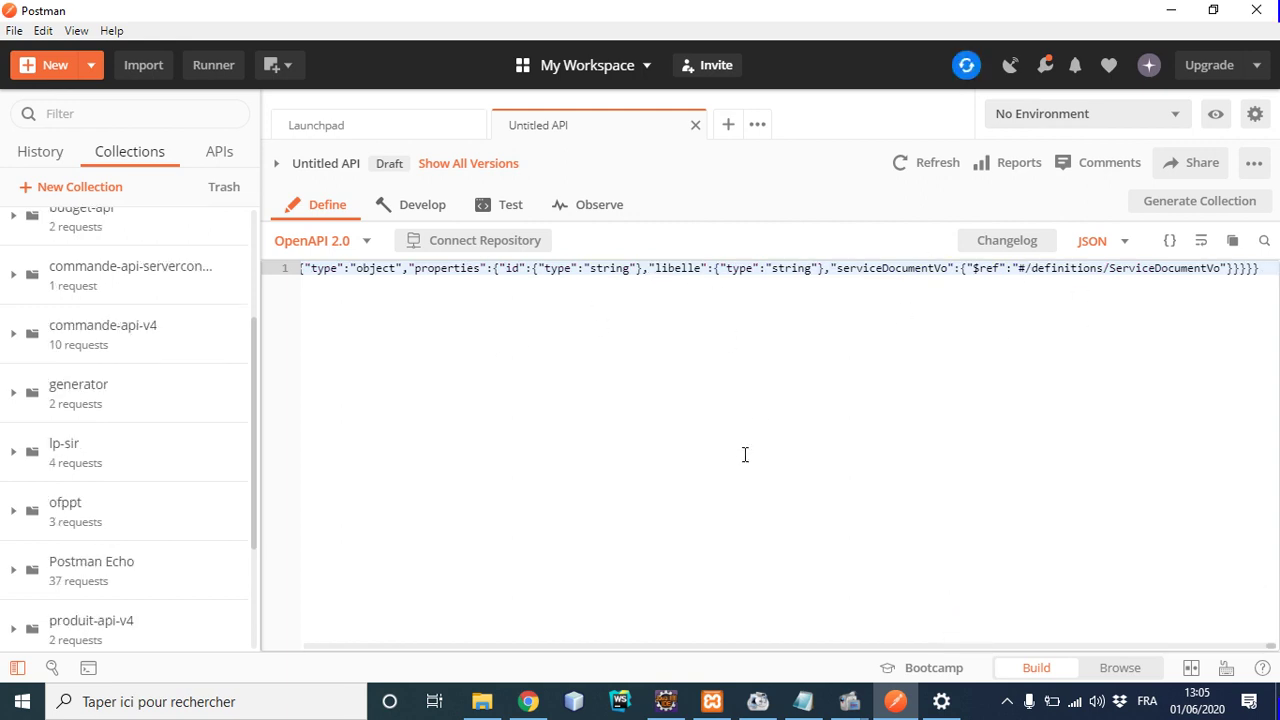
{"action": "double_click", "coordinate": [330, 163]}
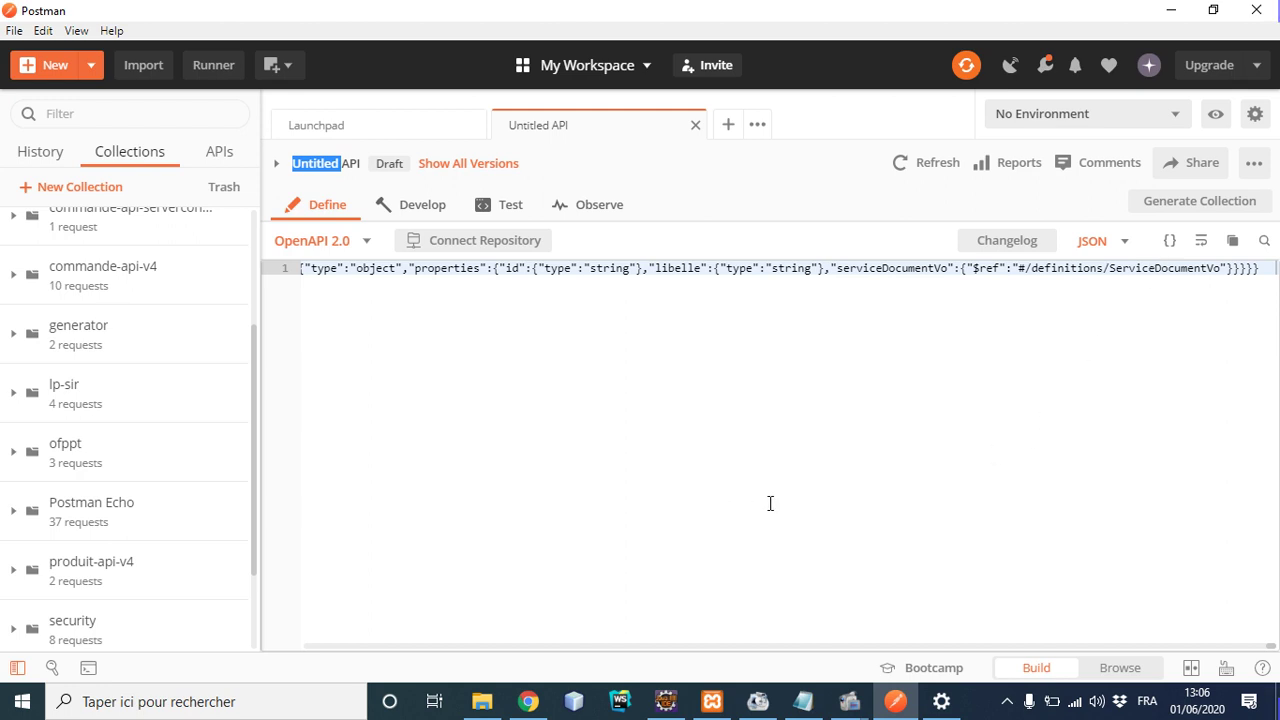
{"action": "left_click", "coordinate": [759, 701]}
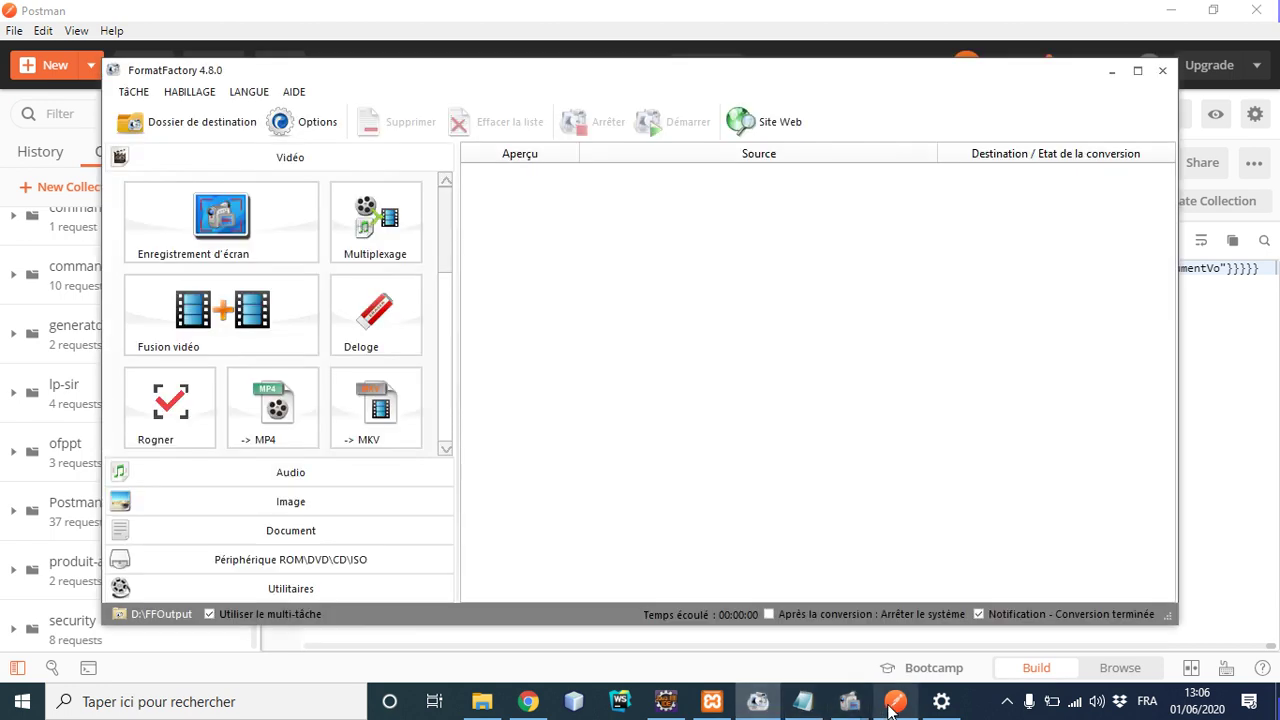
{"action": "mouse_move", "coordinate": [849, 704]}
{"action": "left_click", "coordinate": [740, 615]}
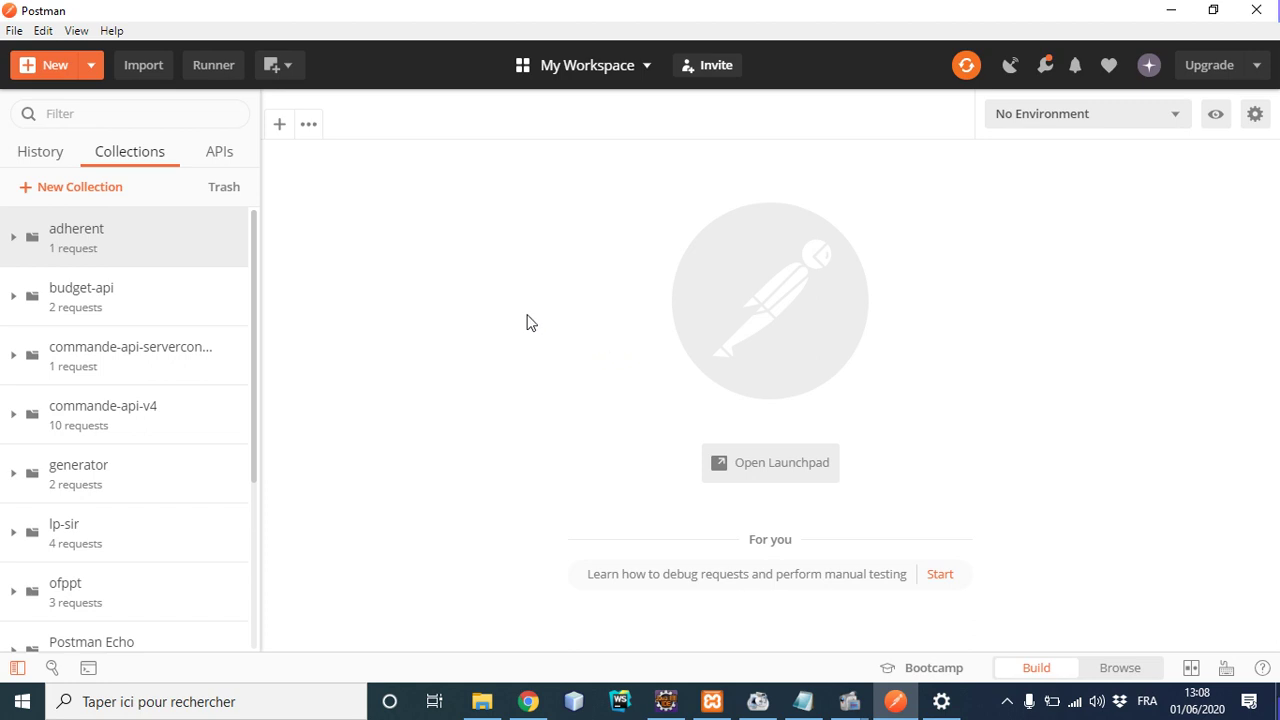
Step: Open the generate and generateDaoImpl requests from the project folder of the generator collection
{"action": "left_click", "coordinate": [134, 497]}
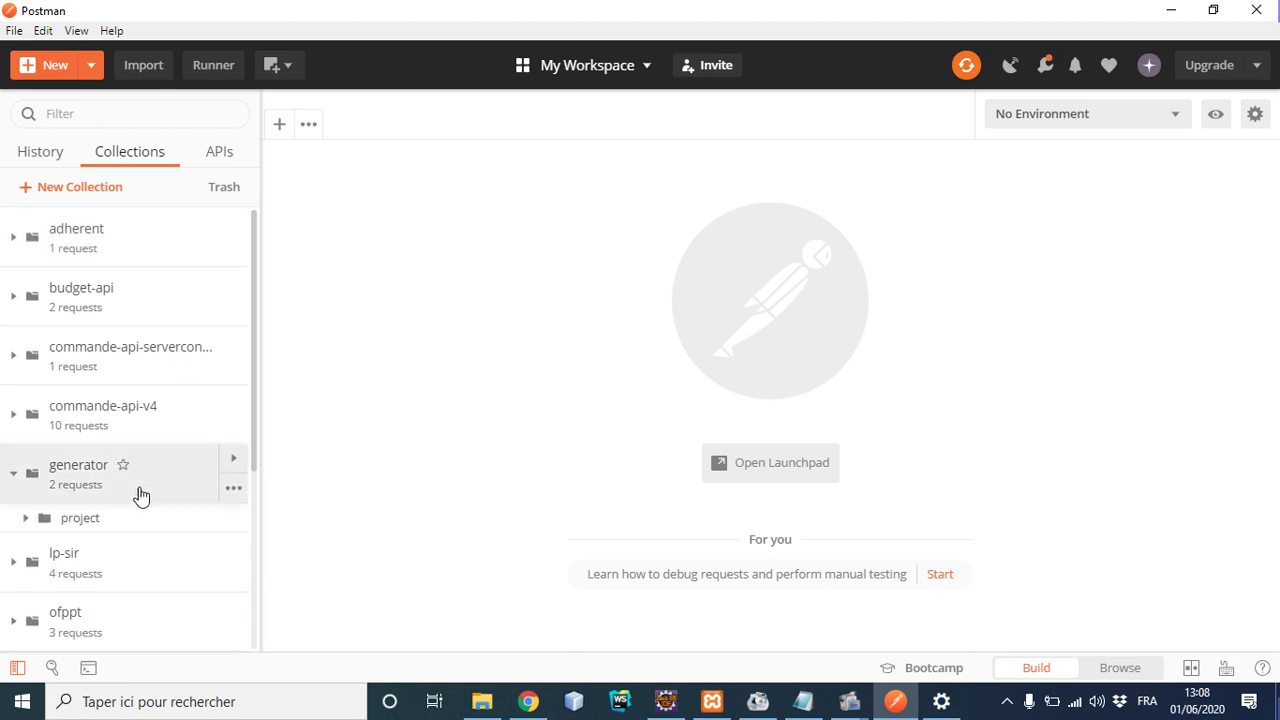
{"action": "left_click", "coordinate": [155, 528]}
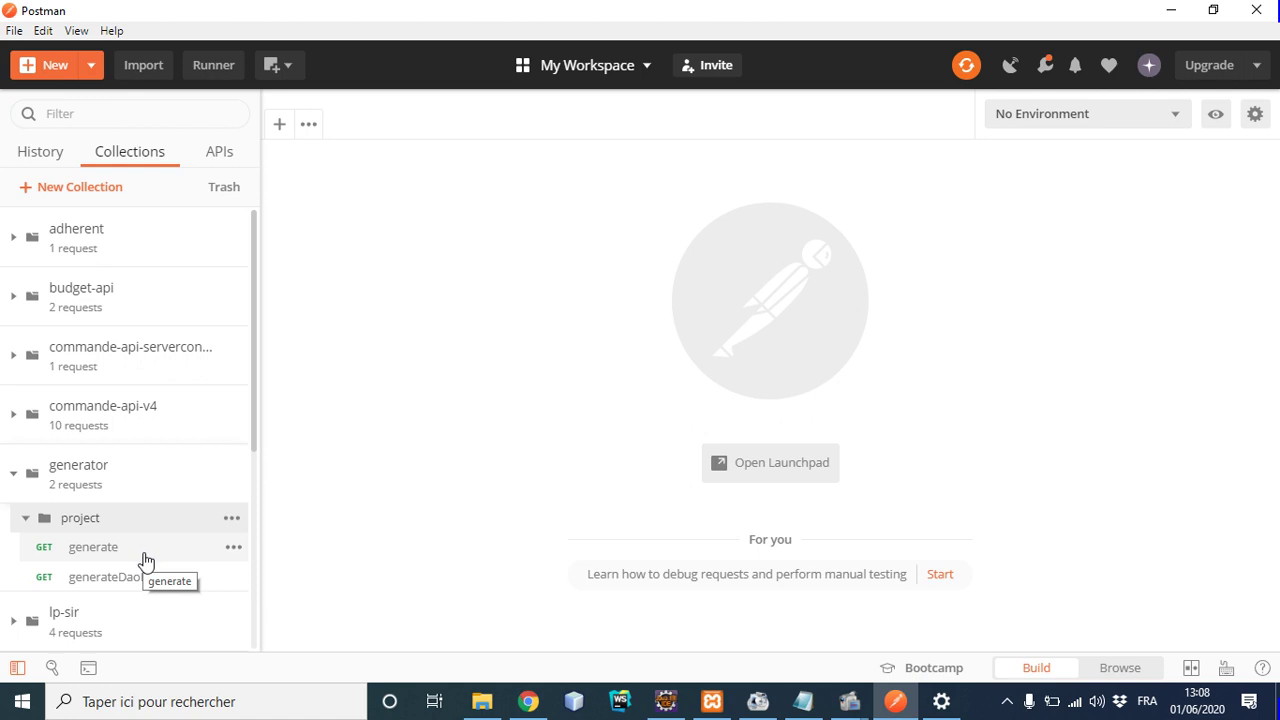
{"action": "left_click", "coordinate": [145, 558]}
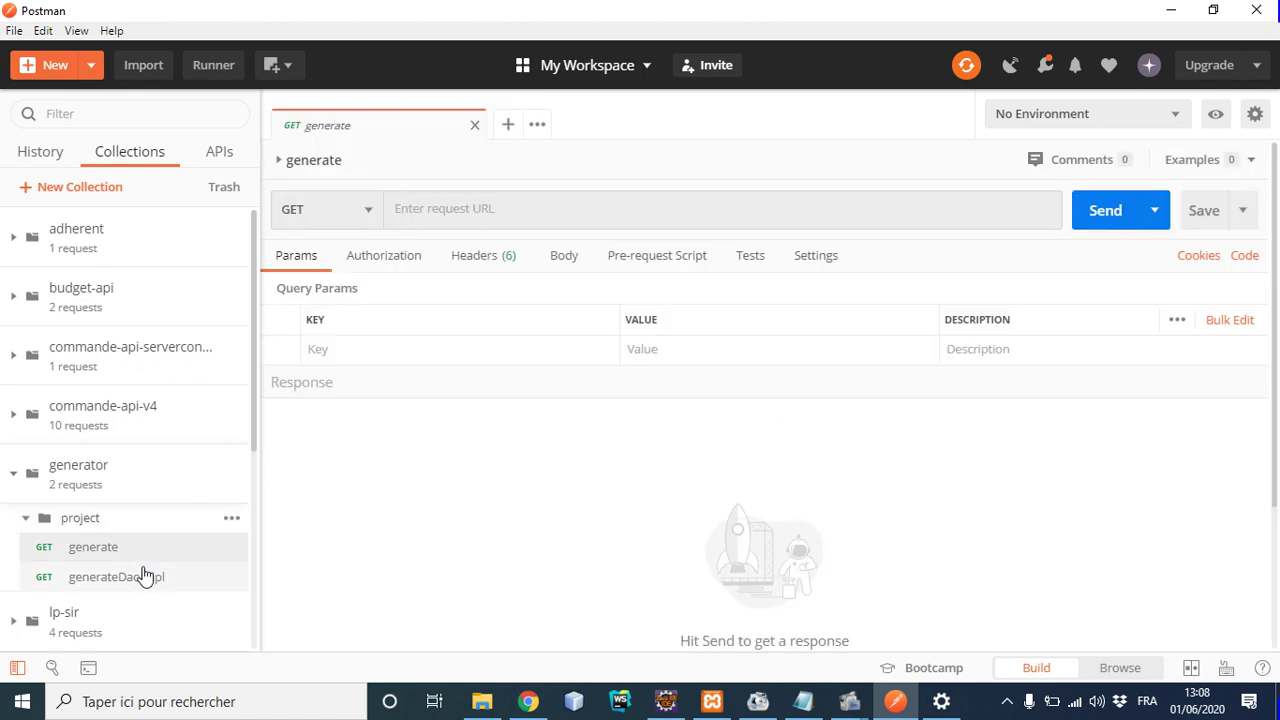
{"action": "left_click", "coordinate": [140, 580]}
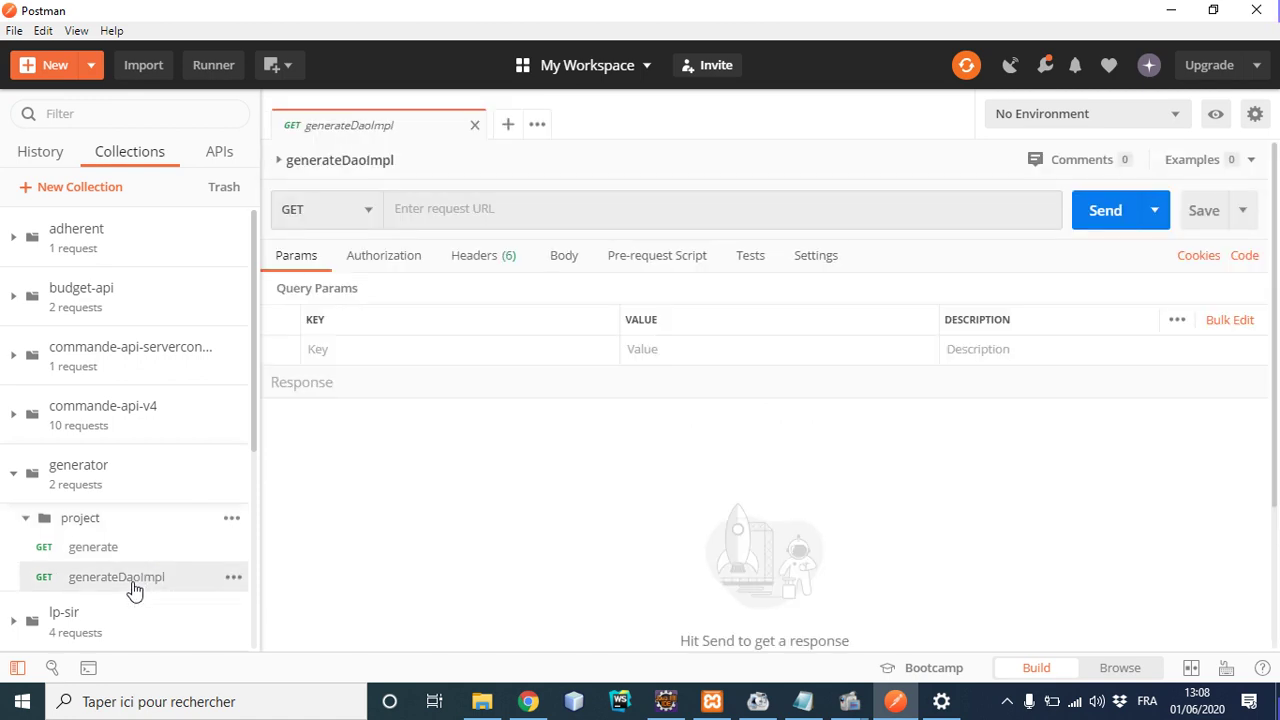
{"action": "left_click", "coordinate": [477, 209]}
{"action": "key", "text": "ctrl+v"}
{"action": "key", "text": "ctrl+a"}
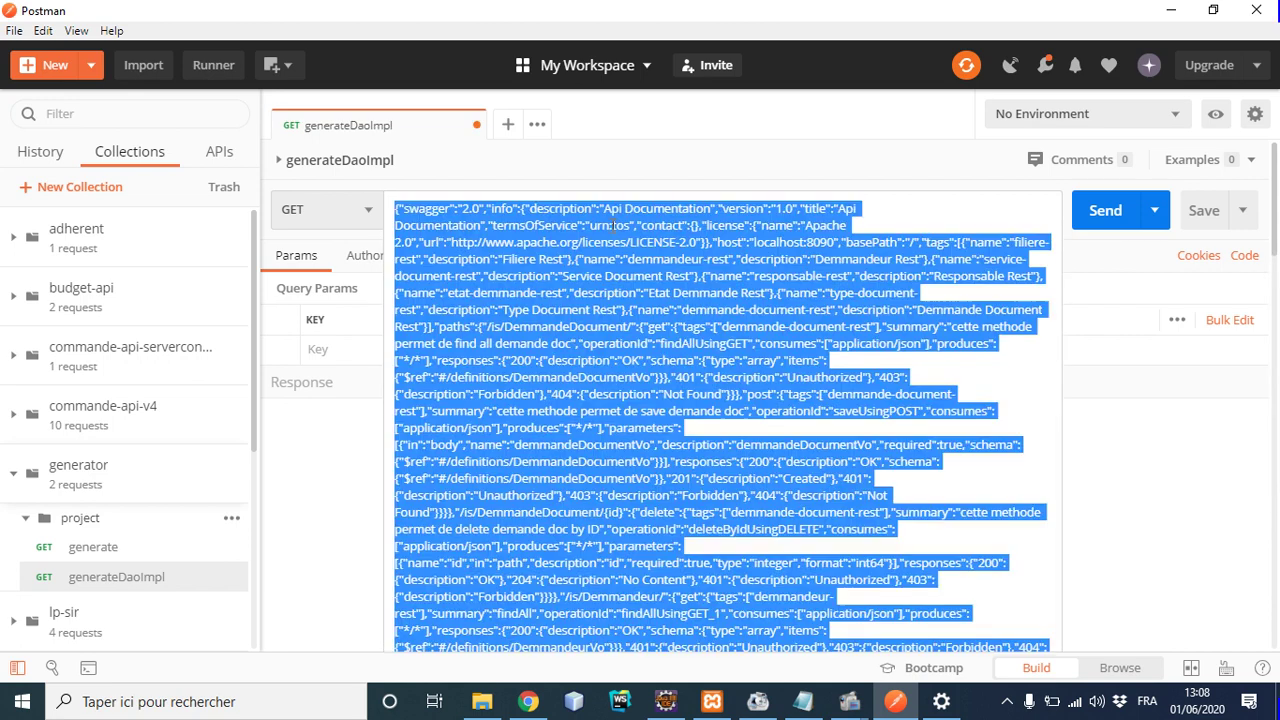
{"action": "type", "text": "lo"}
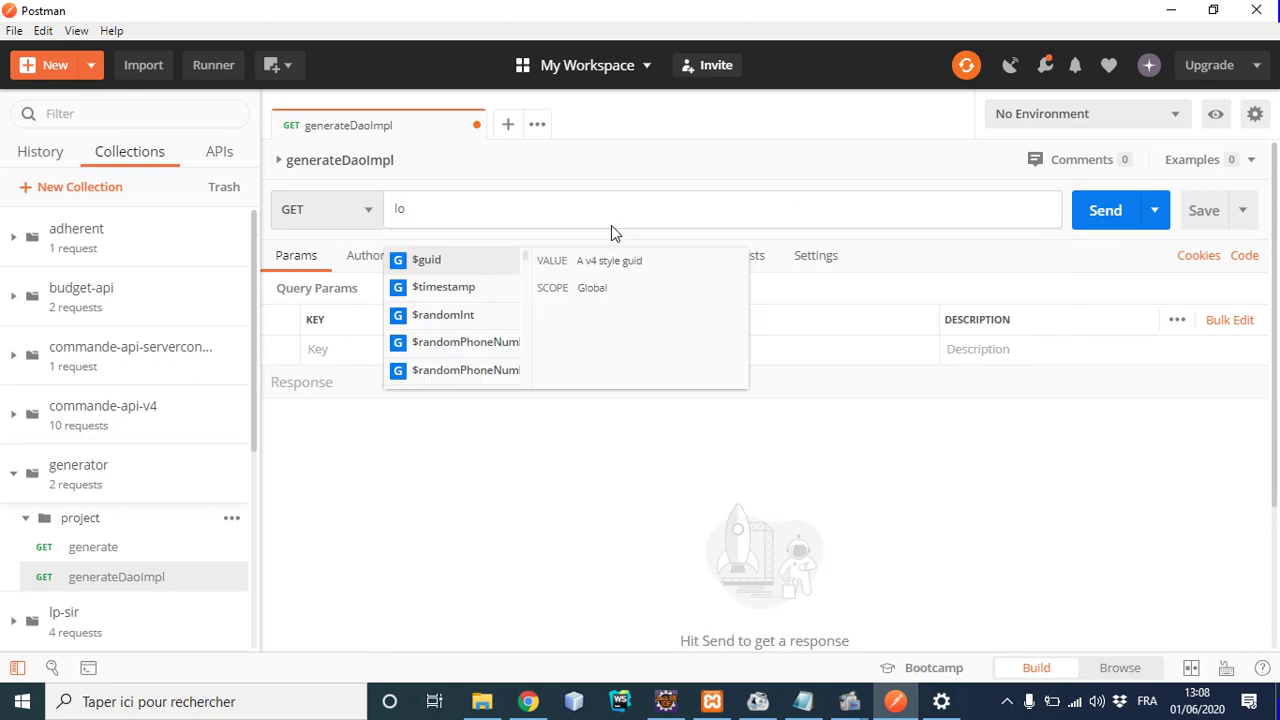
{"action": "type", "text": "cal"}
{"action": "key", "text": "ctrl+a"}
{"action": "type", "text": "http://localhost:8090/"}
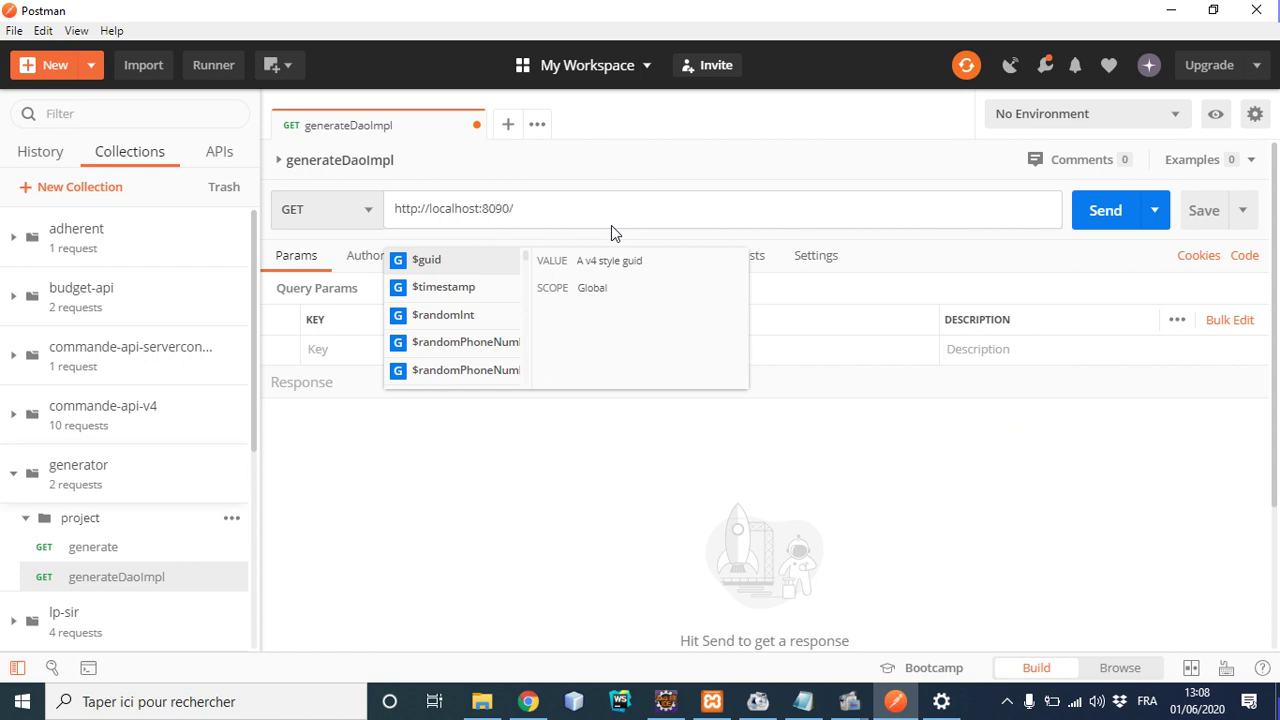
{"action": "type", "text": "v2/api-docs"}
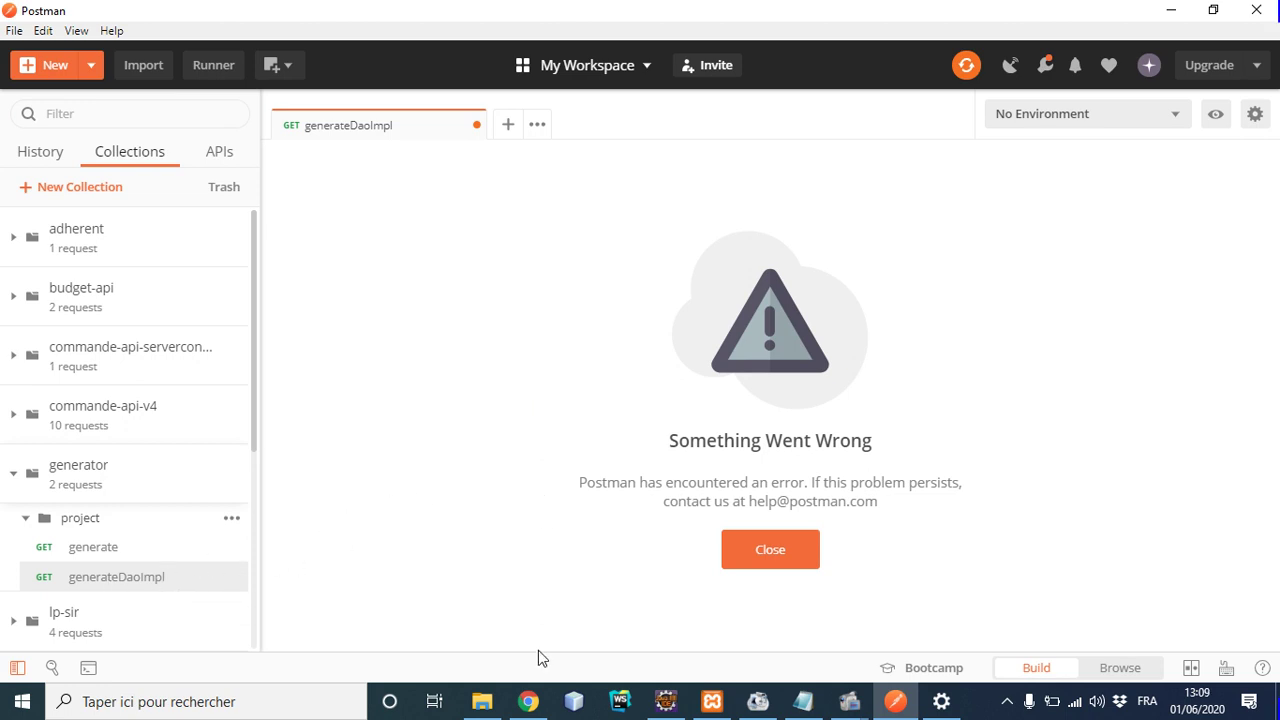
Step: Switch to Chrome and copy the entire JSON of the localhost:8090/v2/api-docs page
{"action": "left_click", "coordinate": [528, 701]}
{"action": "left_click", "coordinate": [420, 380]}
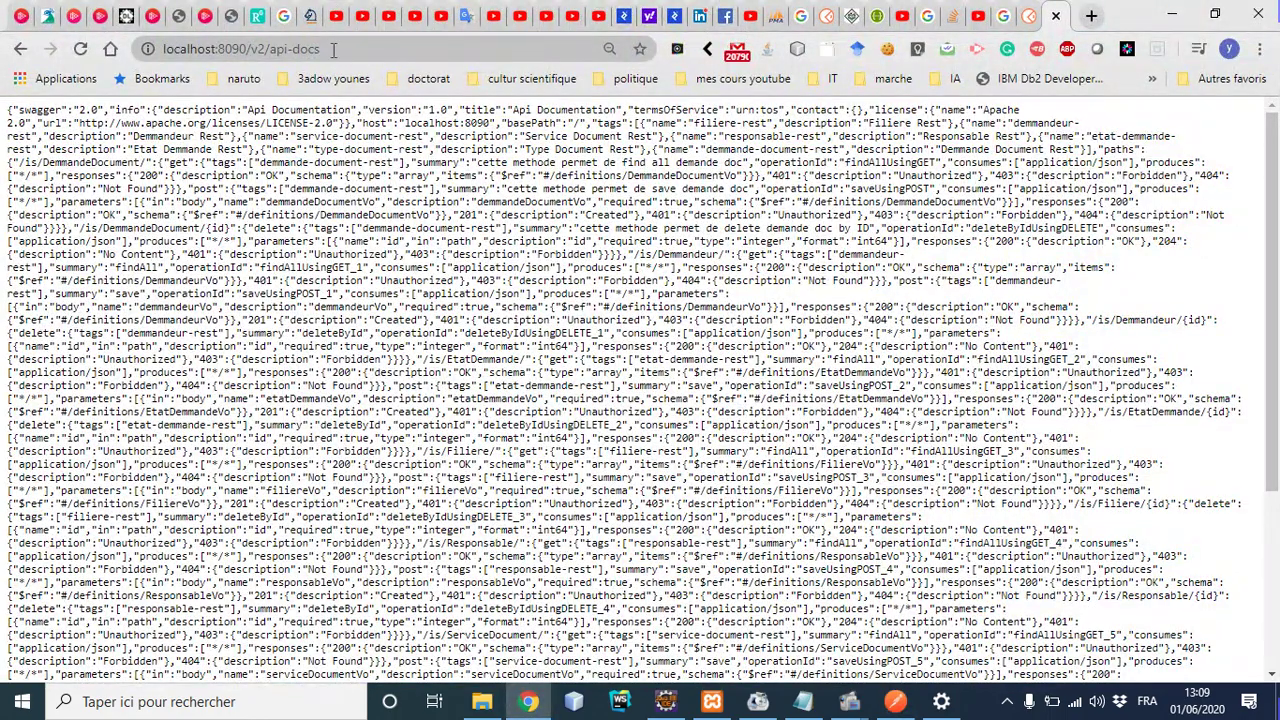
{"action": "key", "text": "ctrl+a"}
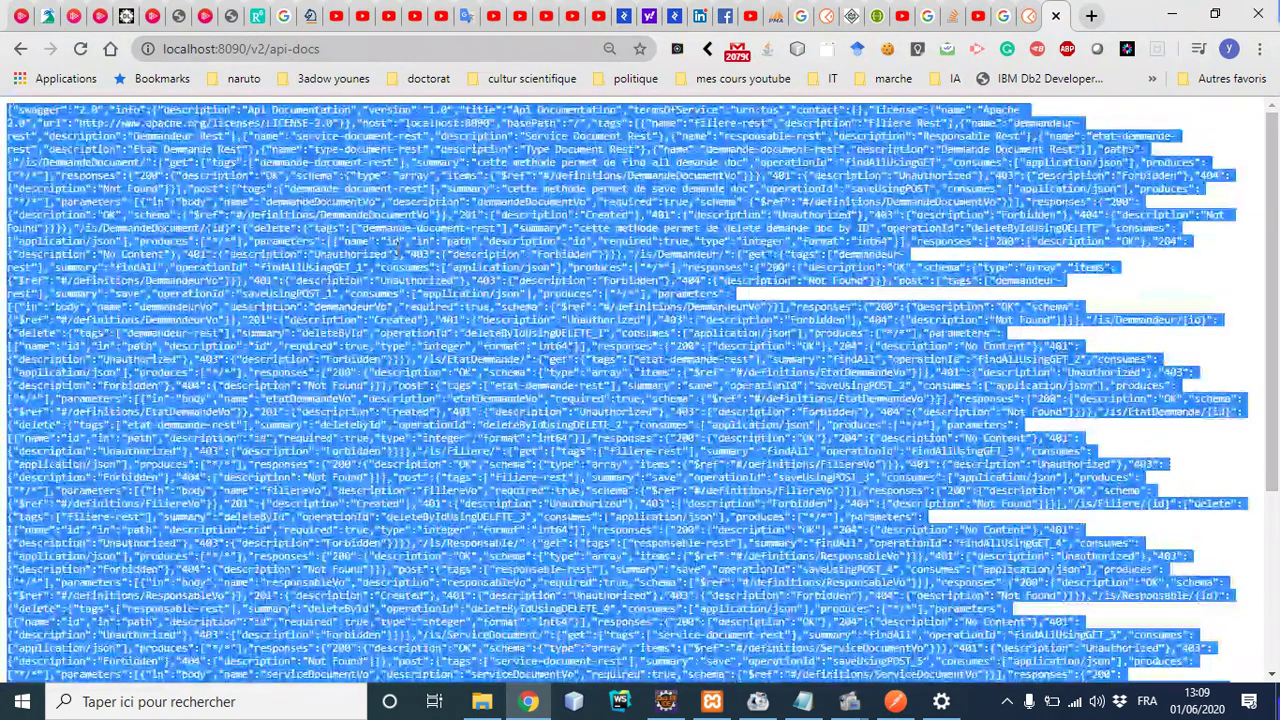
Step: Switch to Postman and import the copied Swagger 2.0 JSON as raw text, creating an API and collection
{"action": "left_click", "coordinate": [895, 701]}
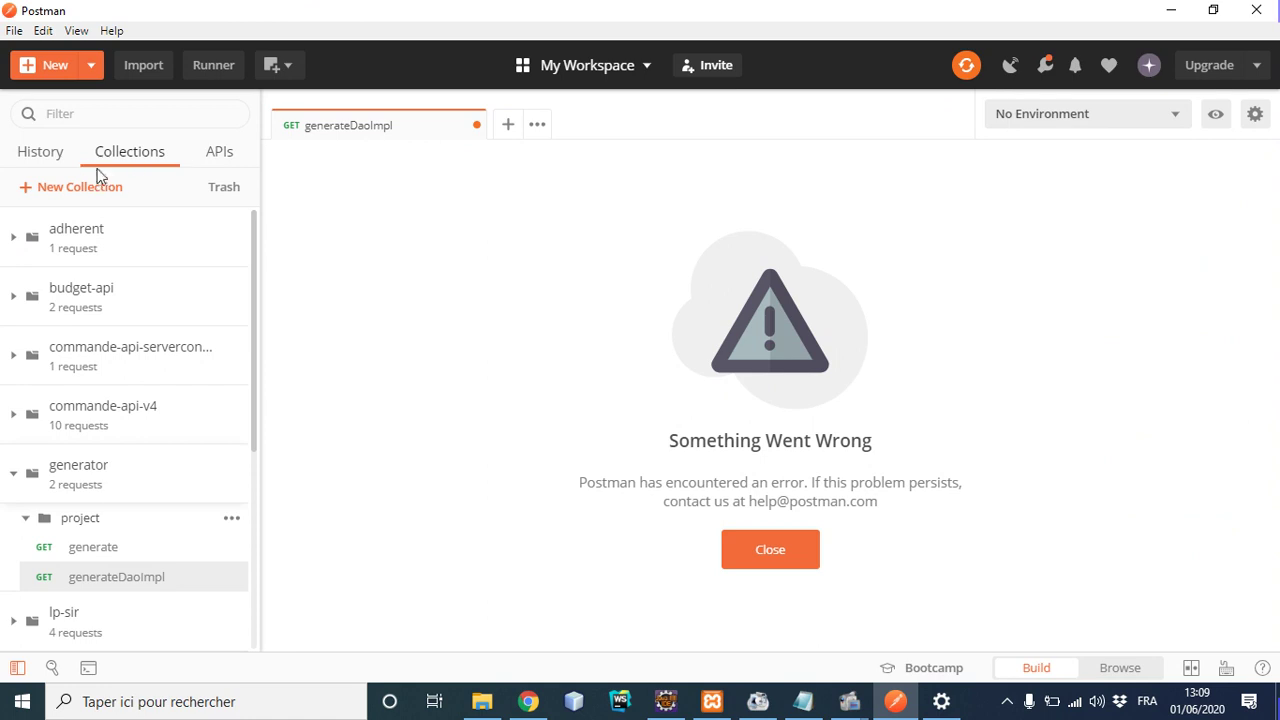
{"action": "left_click", "coordinate": [143, 66]}
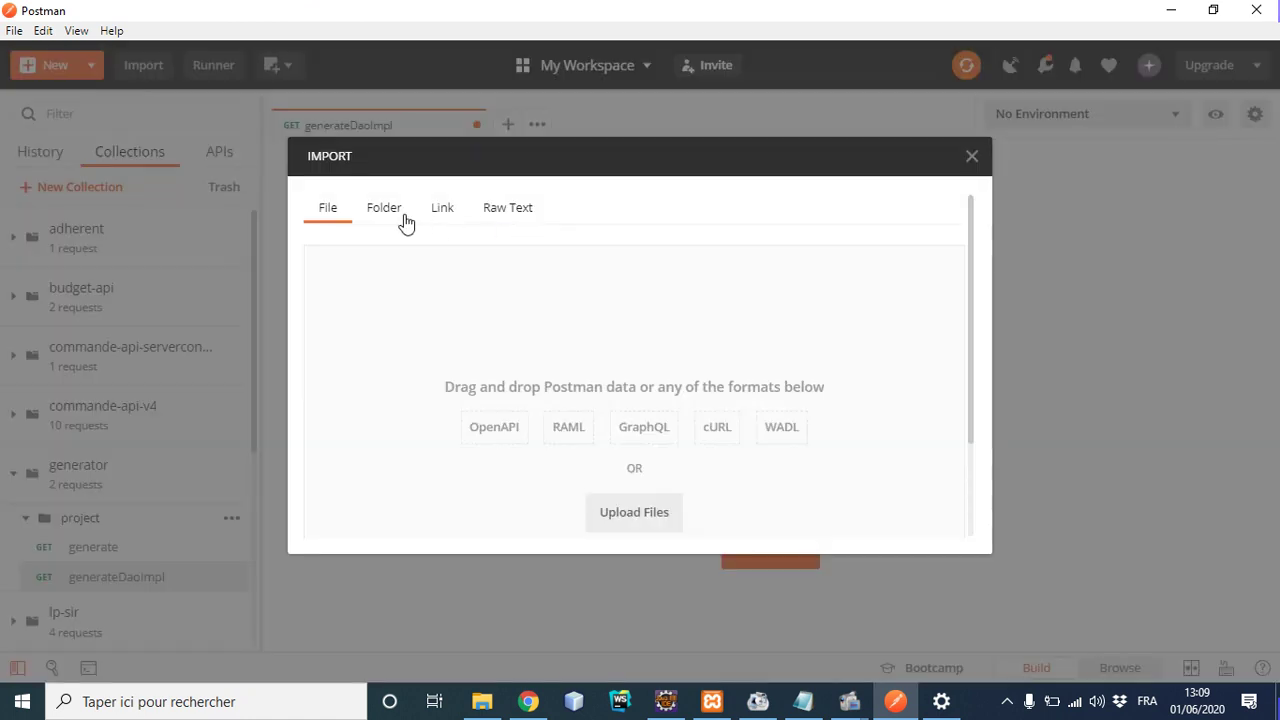
{"action": "left_click", "coordinate": [504, 219]}
{"action": "left_click", "coordinate": [529, 346]}
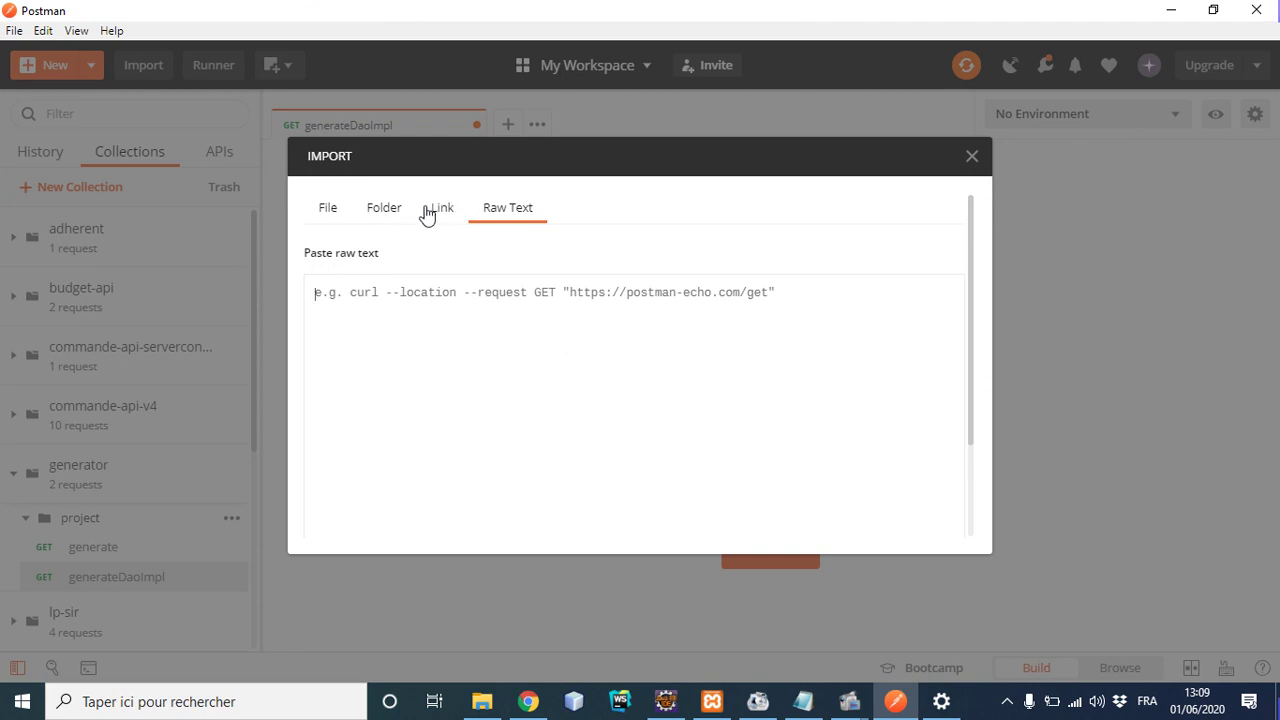
{"action": "left_click", "coordinate": [436, 212]}
{"action": "left_click", "coordinate": [504, 212]}
{"action": "left_click", "coordinate": [509, 345]}
{"action": "key", "text": "ctrl+v"}
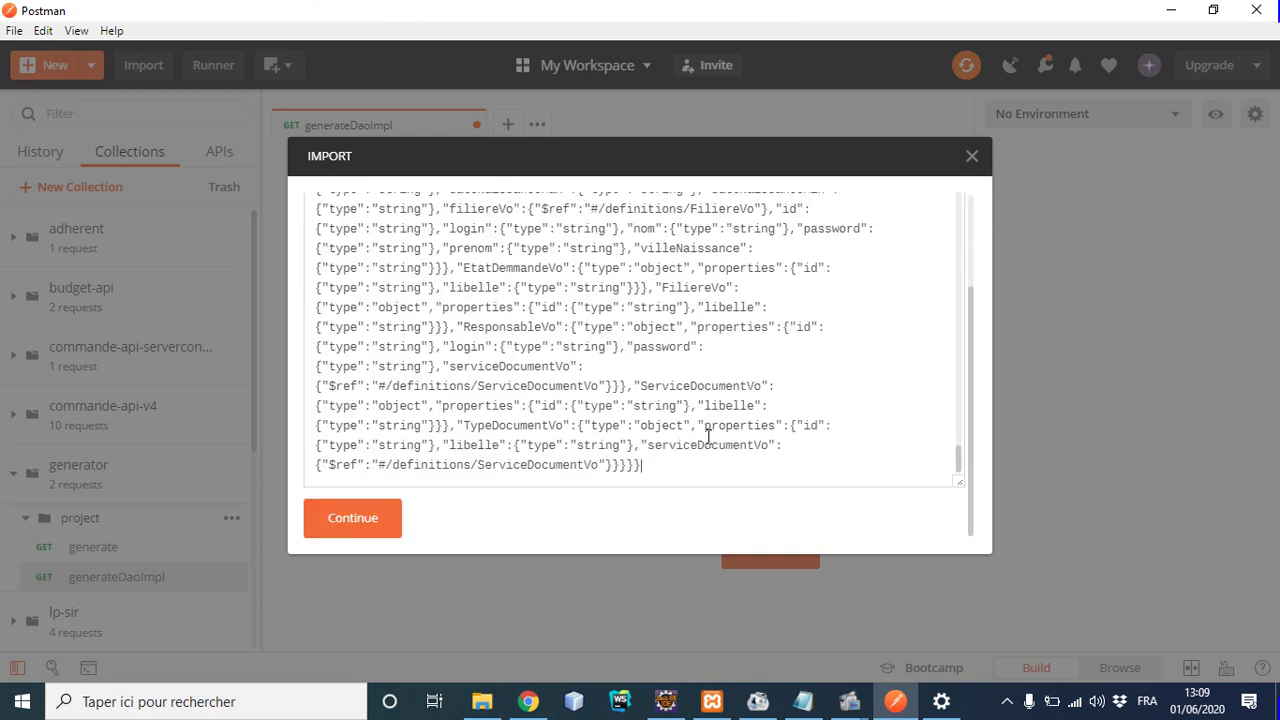
{"action": "left_click", "coordinate": [346, 510]}
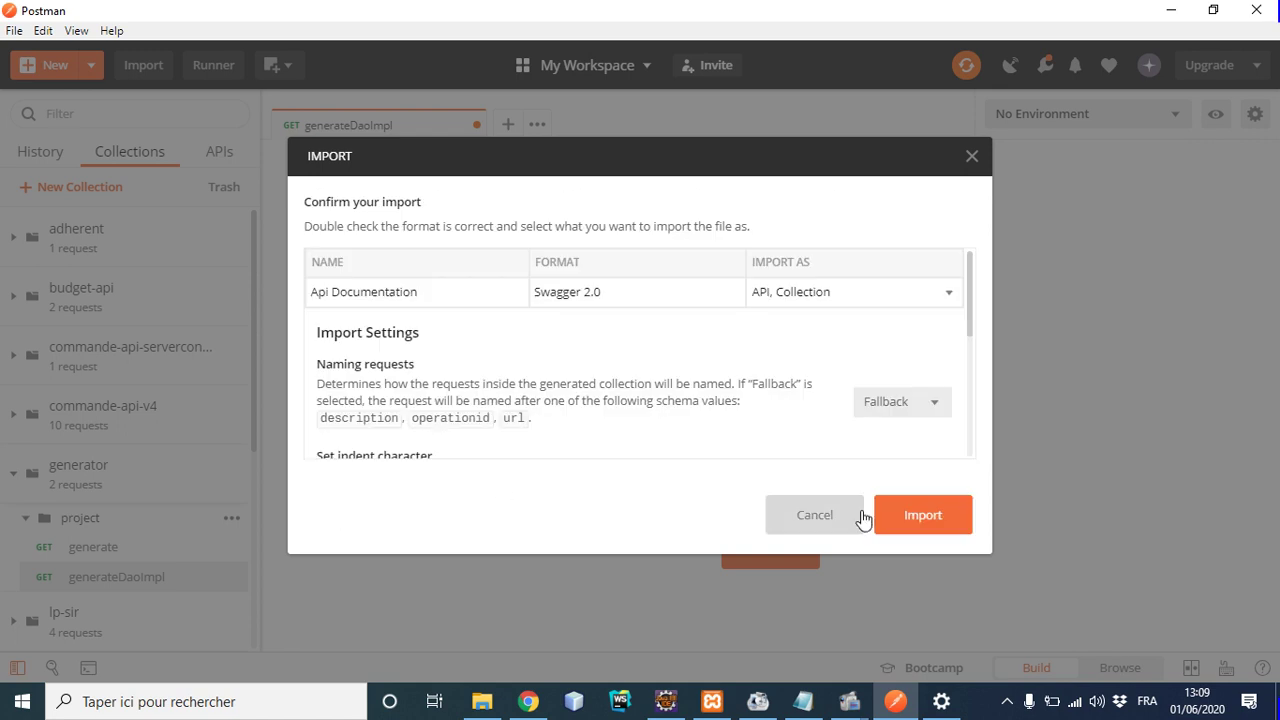
{"action": "left_click", "coordinate": [941, 530]}
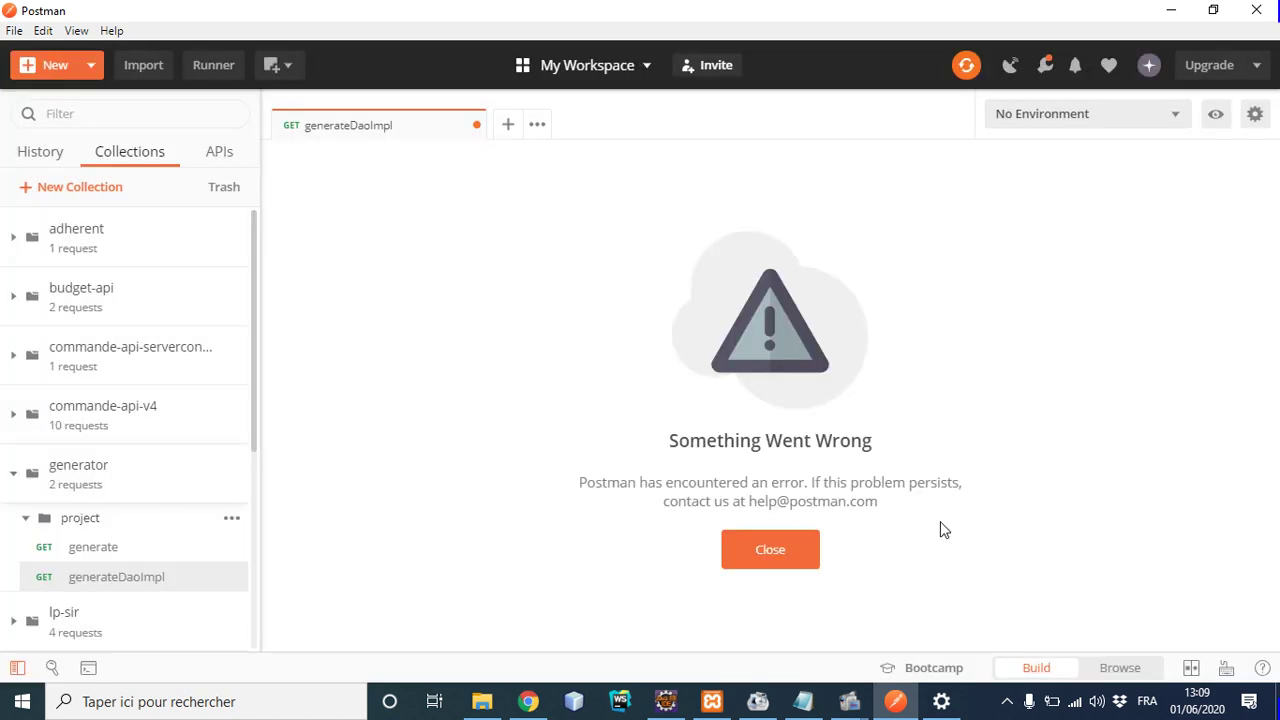
Step: Close the generateDaoImpl request without saving its changes
{"action": "right_click", "coordinate": [423, 129]}
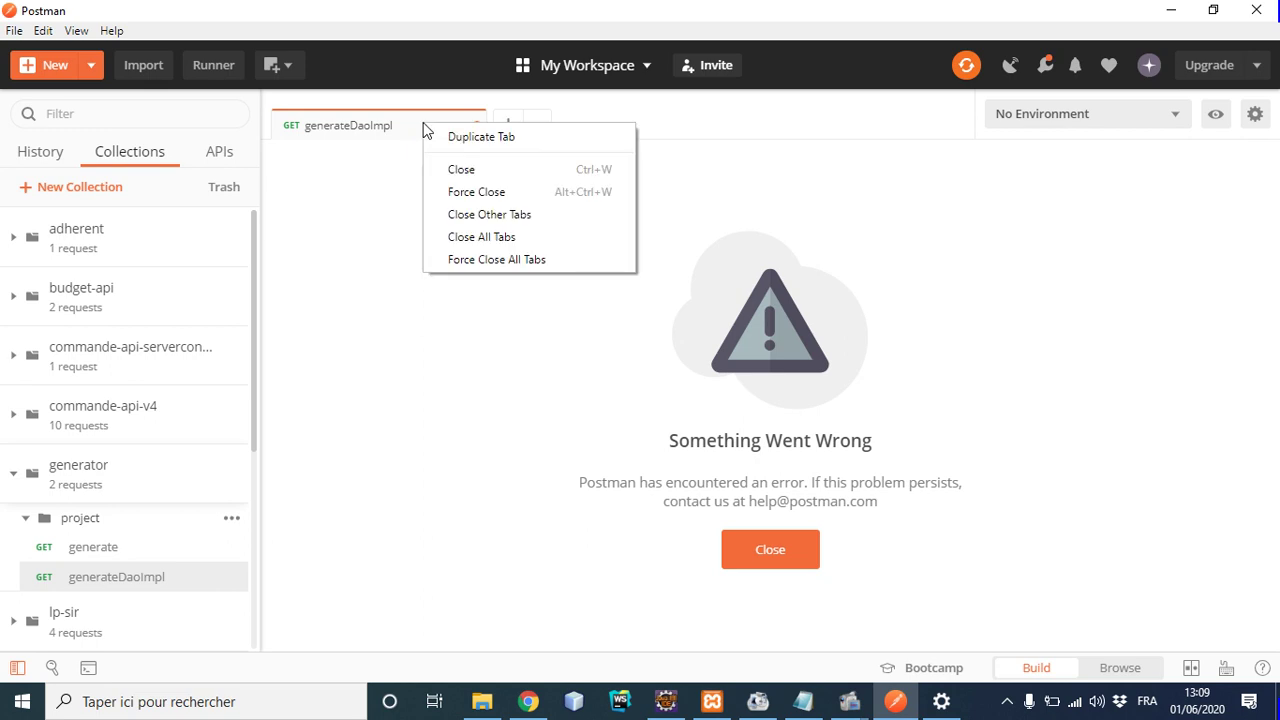
{"action": "left_click", "coordinate": [468, 174]}
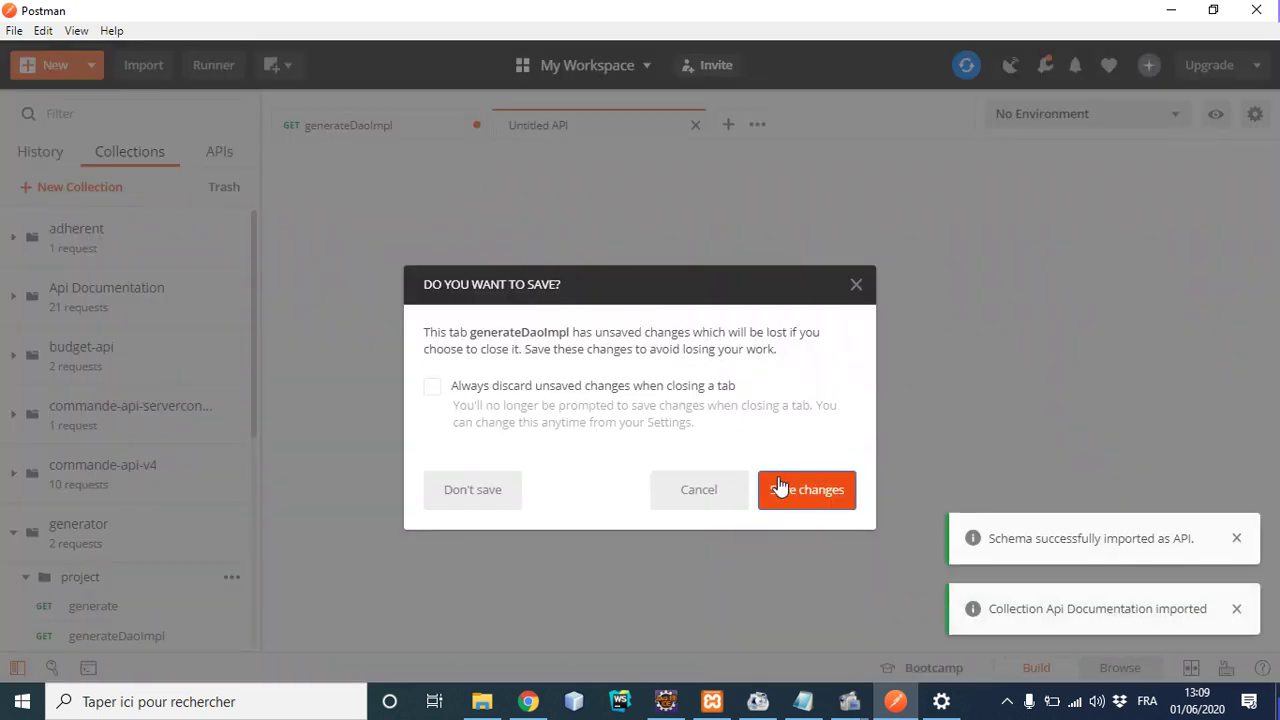
{"action": "left_click", "coordinate": [471, 499]}
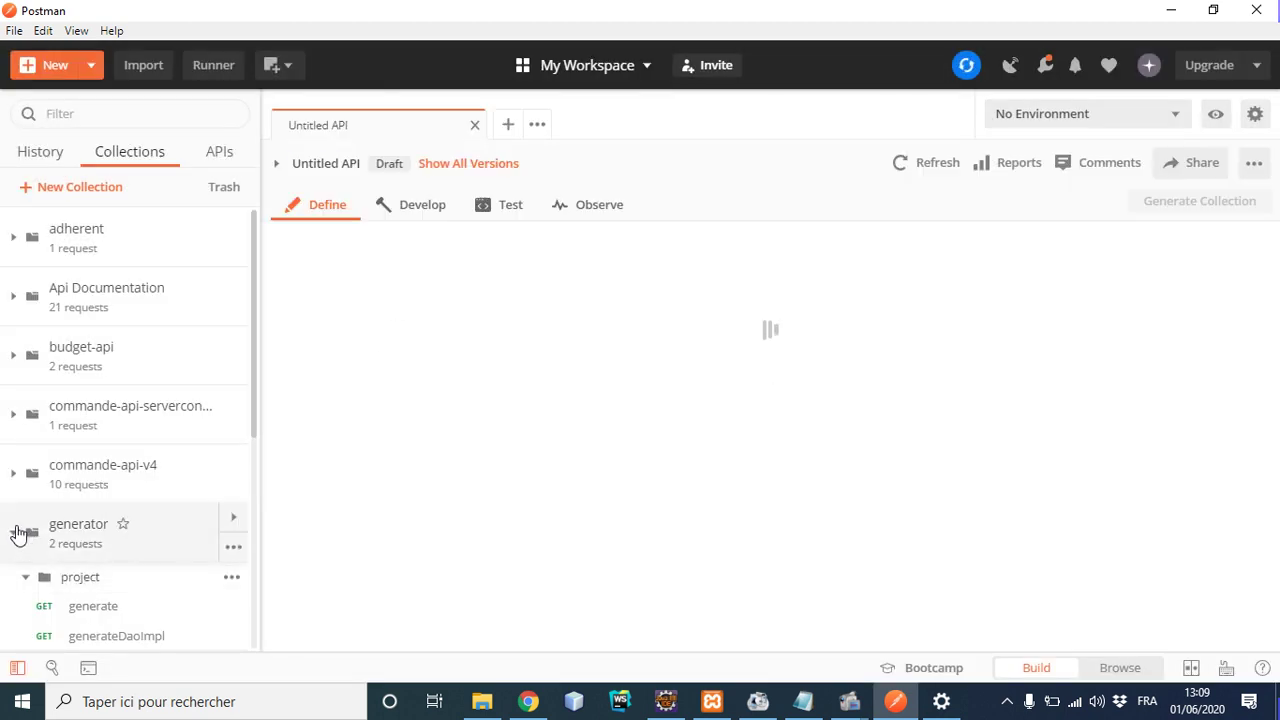
Step: Expand the Demmande Document and Etat Demmande folders under is in the Api Documentation collection and open the Etat Demmande findAll request
{"action": "left_click", "coordinate": [16, 534]}
{"action": "left_click", "coordinate": [16, 536]}
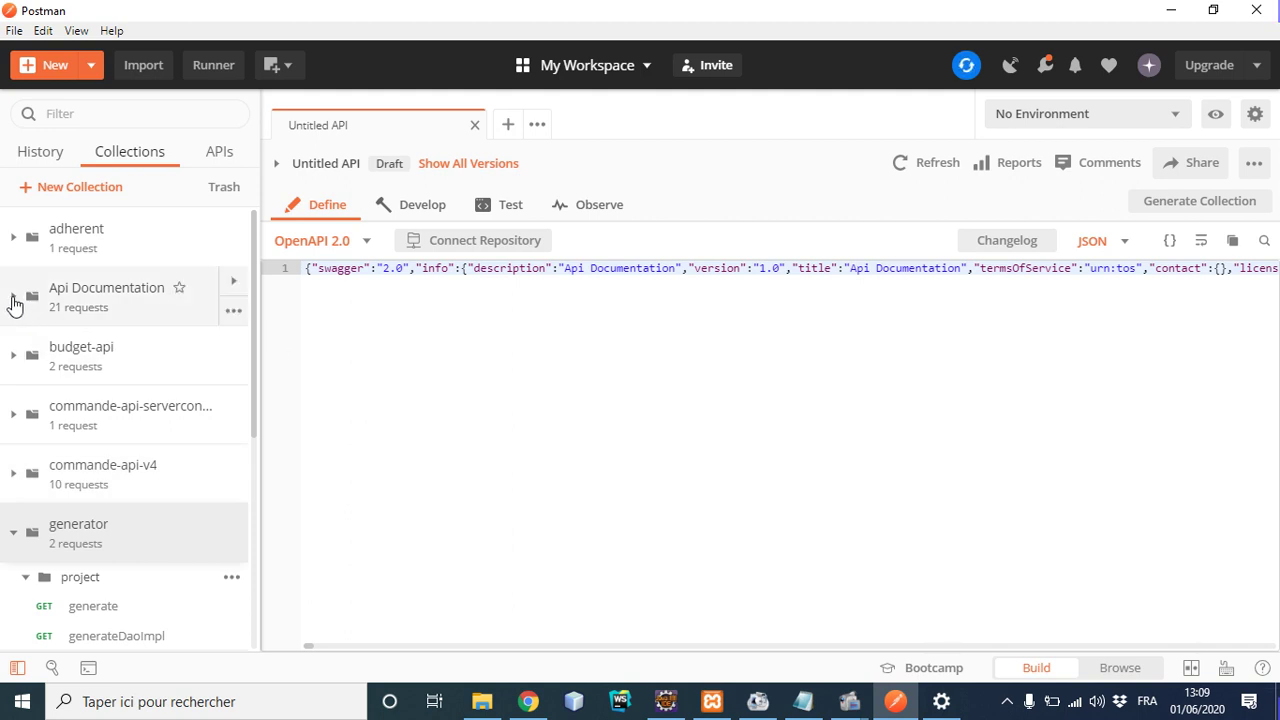
{"action": "left_click", "coordinate": [22, 302]}
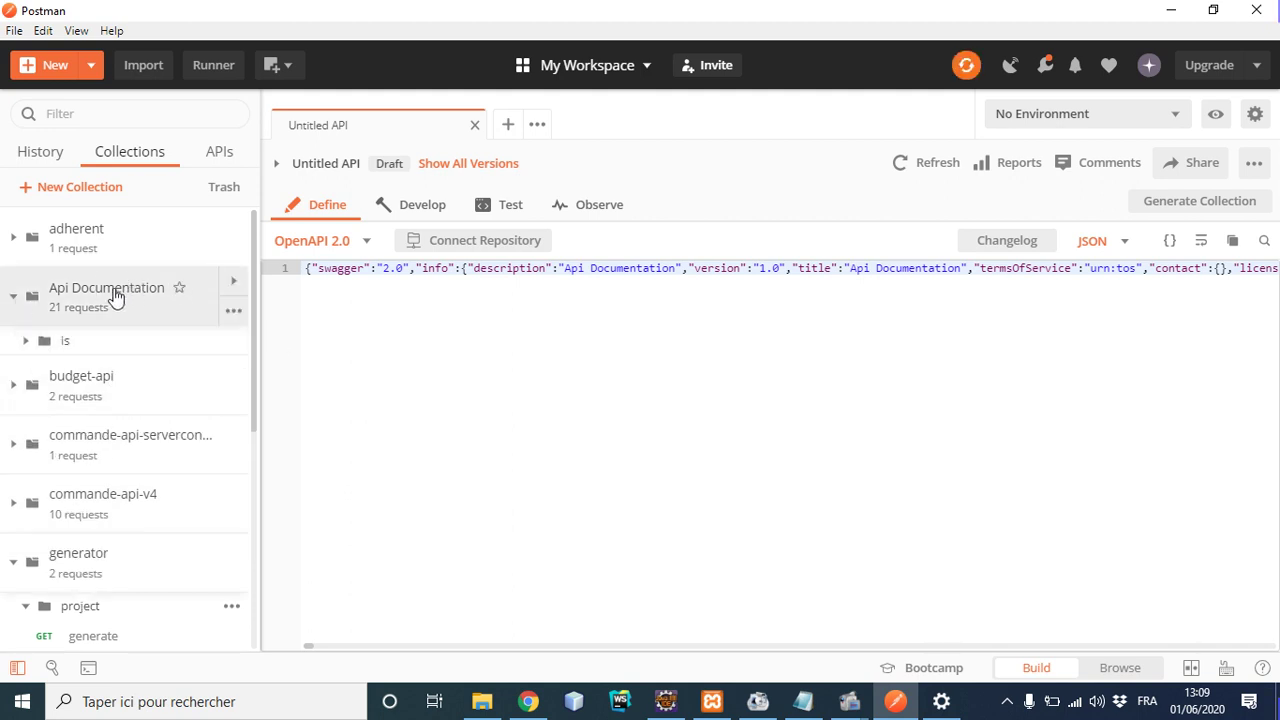
{"action": "left_click", "coordinate": [26, 342]}
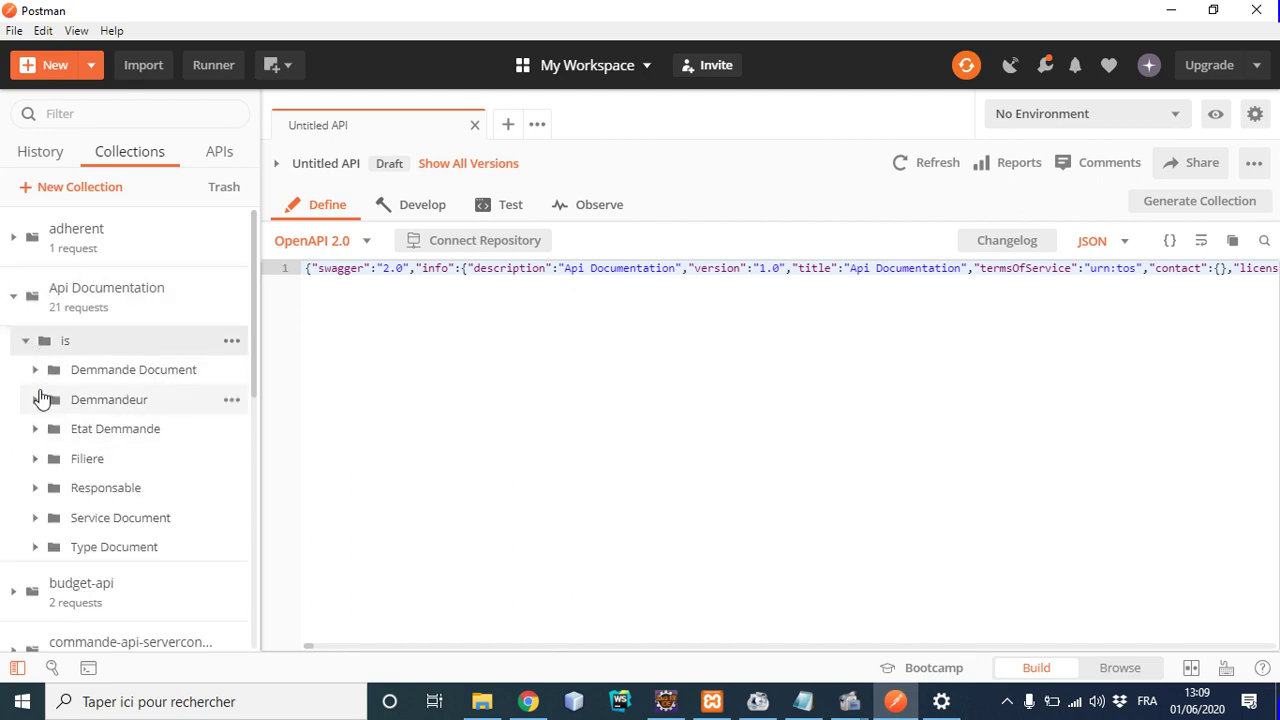
{"action": "left_click", "coordinate": [35, 370]}
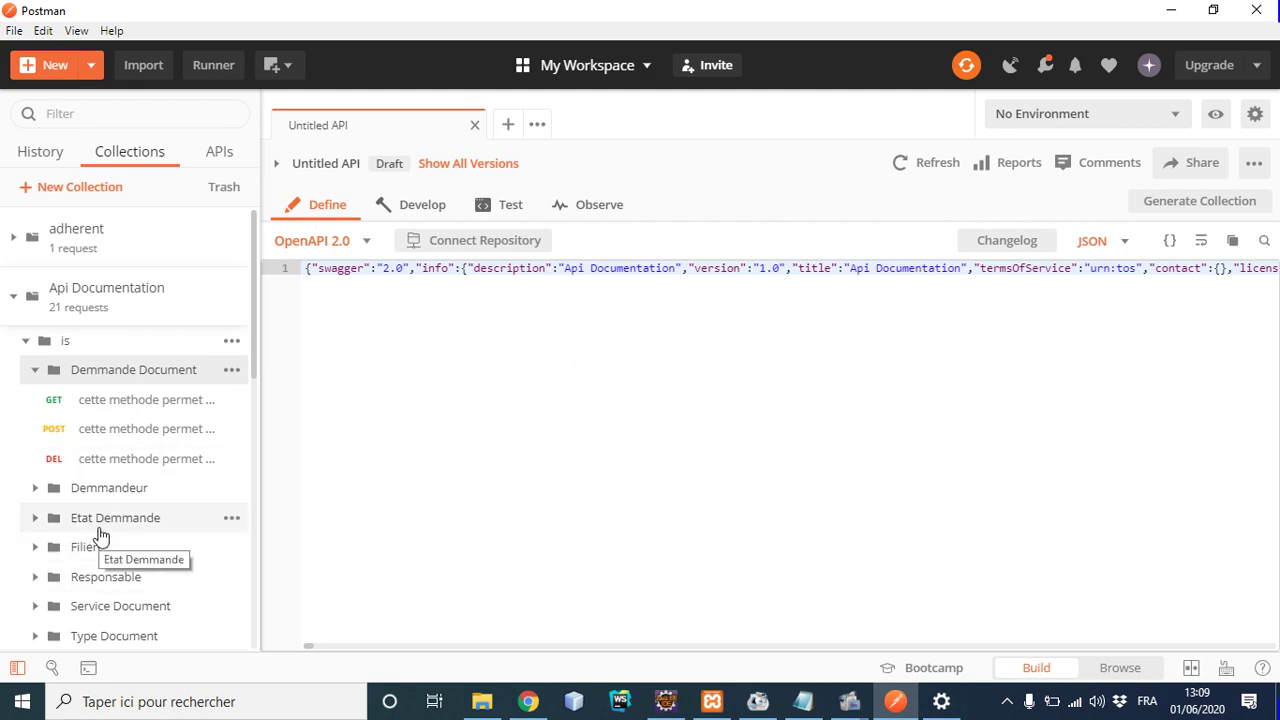
{"action": "left_click", "coordinate": [35, 517]}
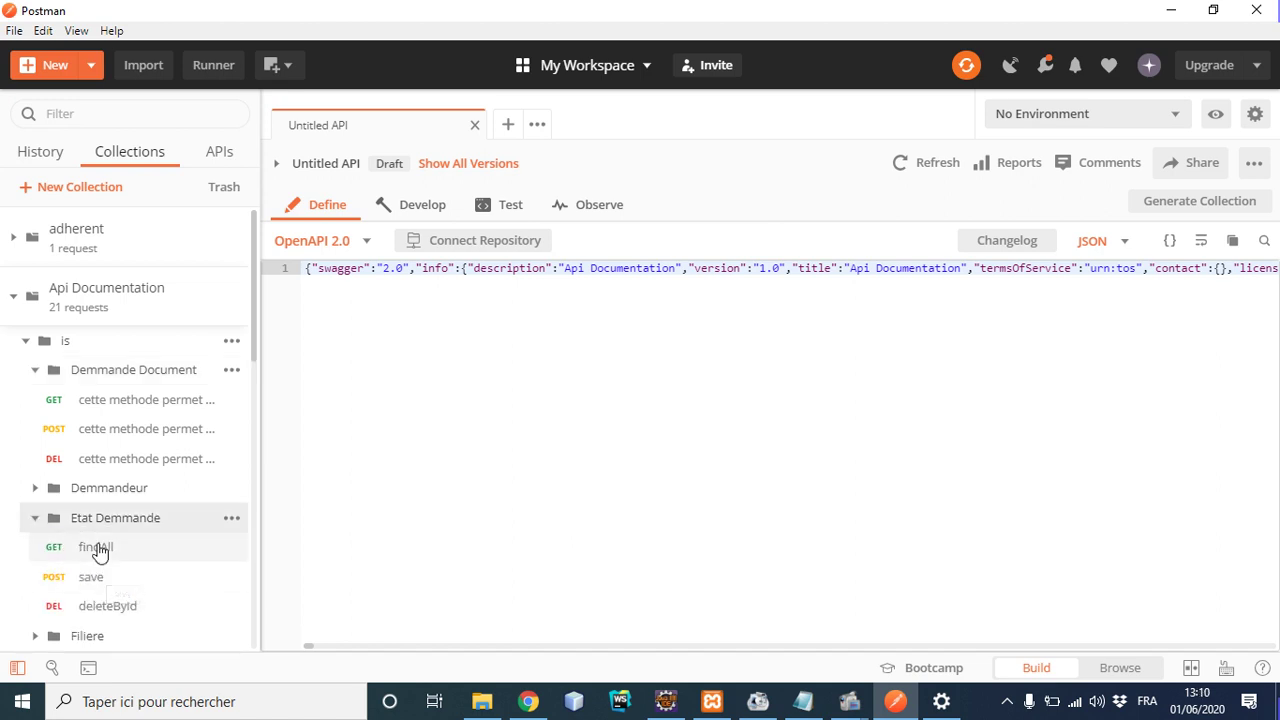
{"action": "left_click", "coordinate": [98, 549]}
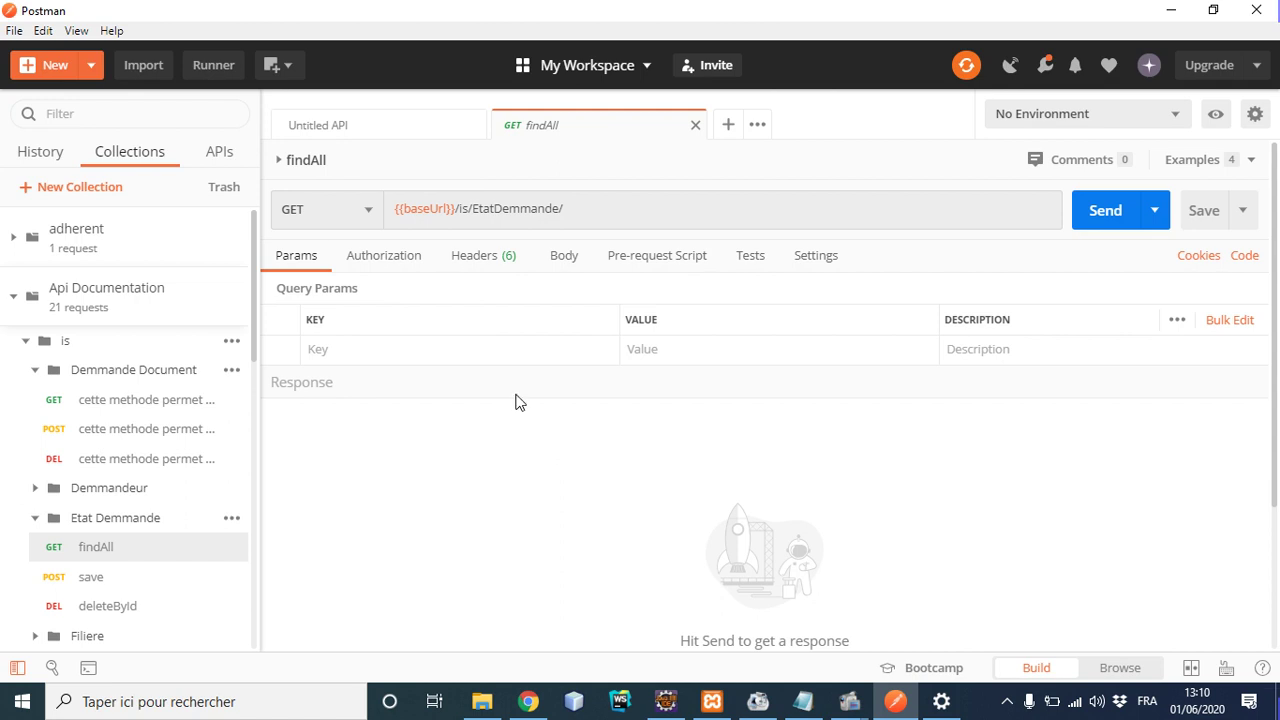
Step: Check the baseUrl variable in the findAll URL and set its initial value to localhost:8090 in the Api Documentation collection's variables
{"action": "mouse_move", "coordinate": [447, 204]}
{"action": "mouse_move", "coordinate": [419, 205]}
{"action": "mouse_move", "coordinate": [444, 209]}
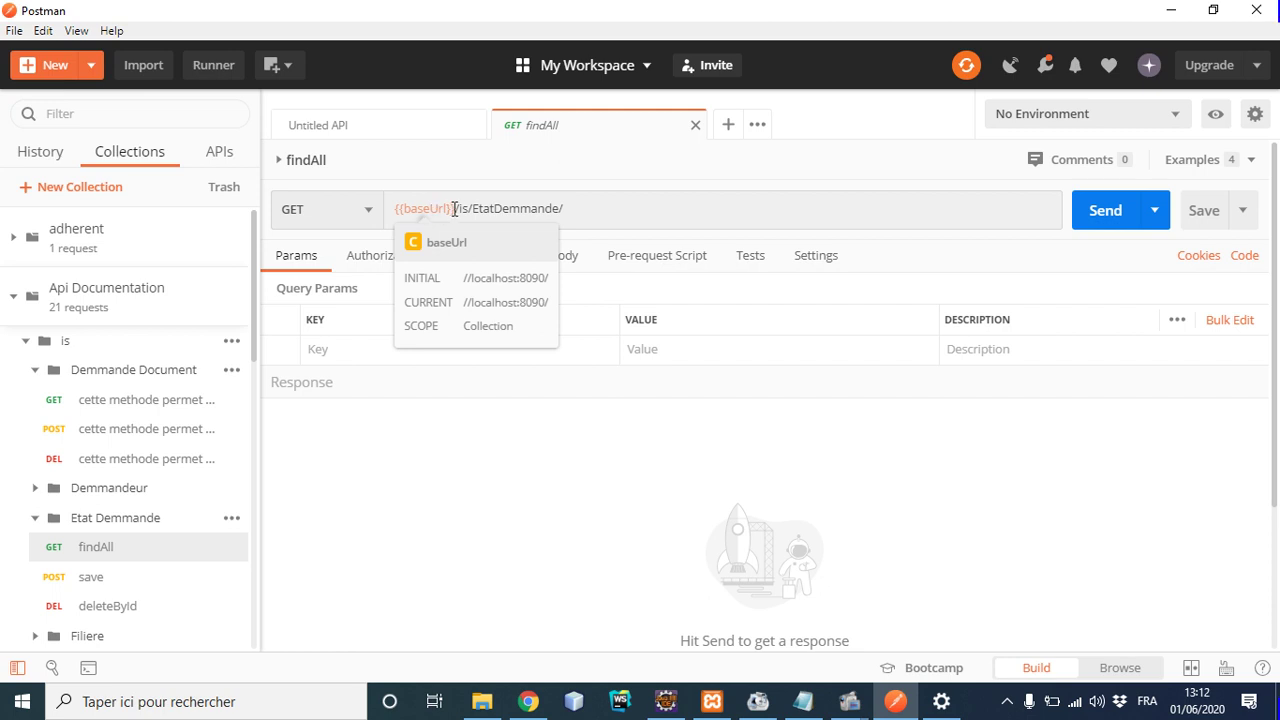
{"action": "left_click_drag", "start_coordinate": [450, 209], "coordinate": [458, 209]}
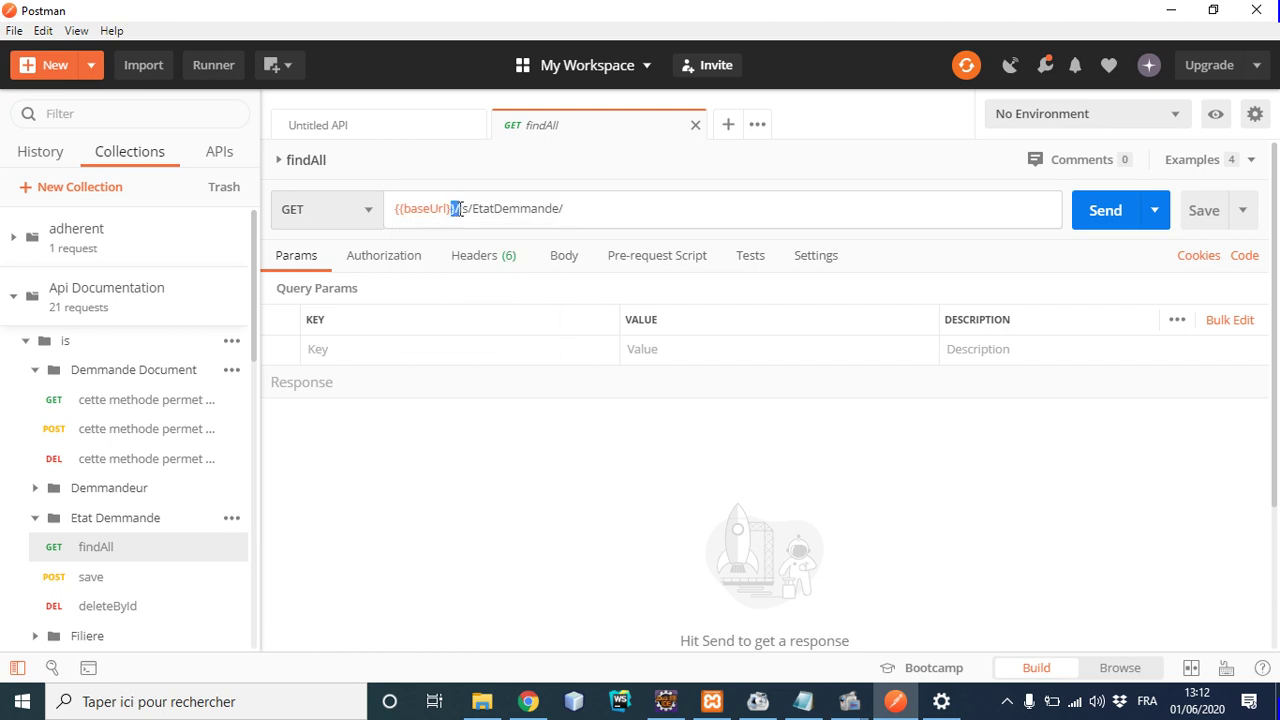
{"action": "left_click", "coordinate": [233, 311]}
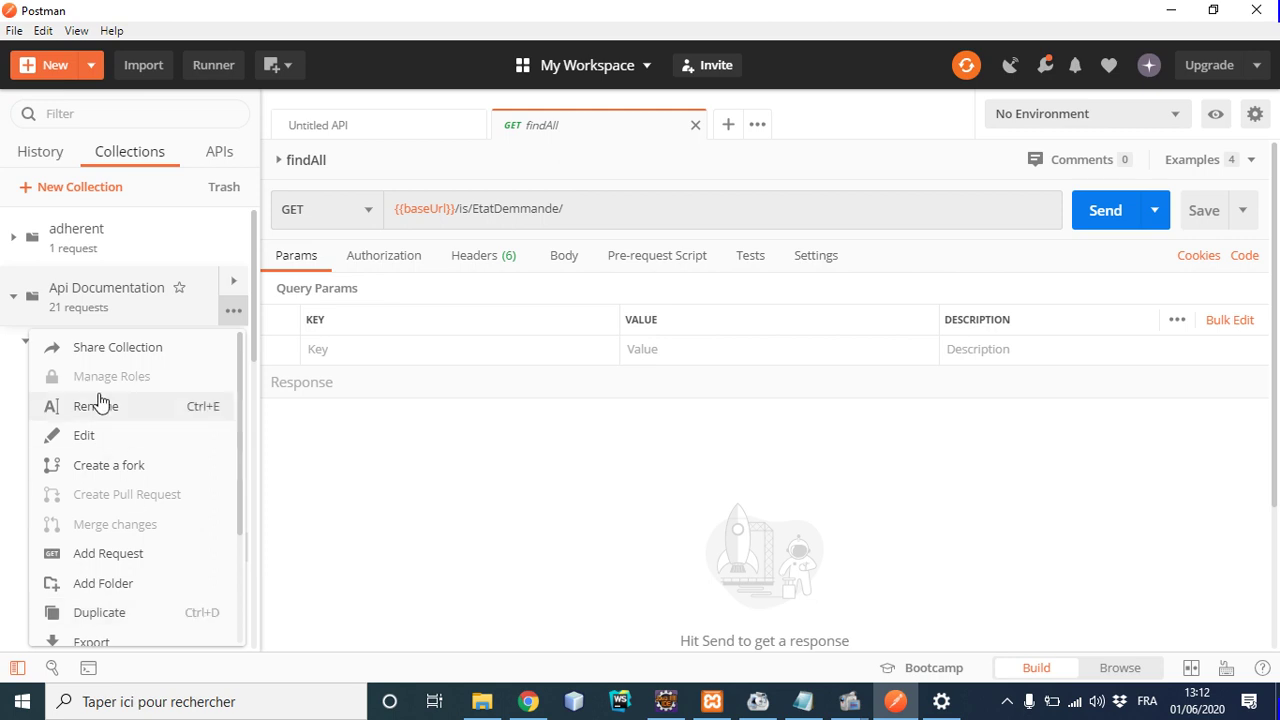
{"action": "left_click", "coordinate": [79, 436]}
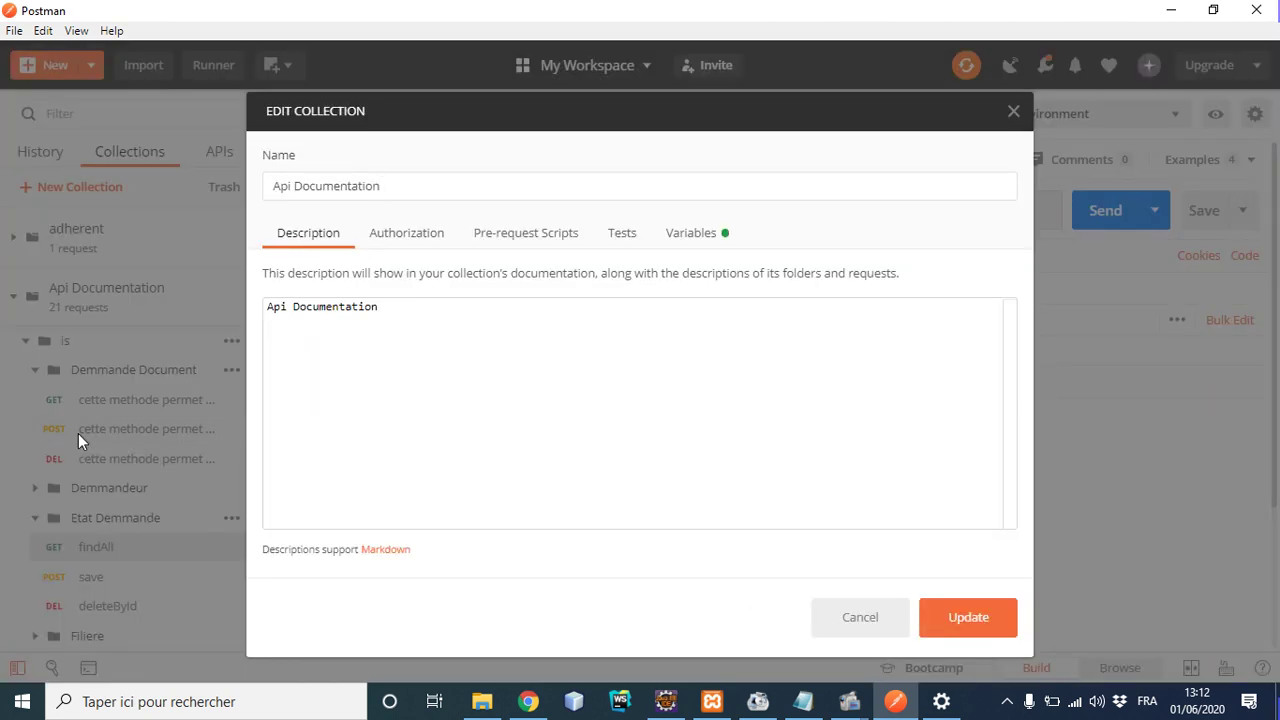
{"action": "left_click", "coordinate": [693, 240]}
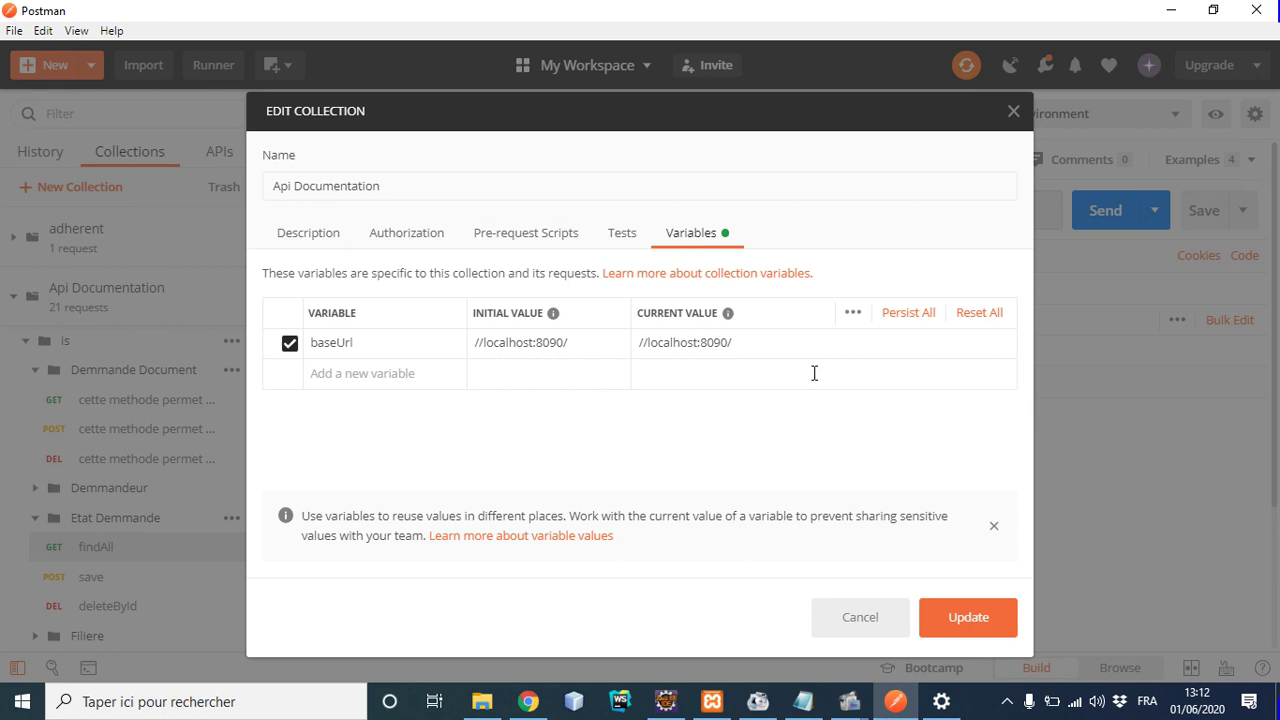
{"action": "left_click", "coordinate": [481, 342]}
{"action": "key", "text": "BackSpace"}
{"action": "key", "text": "BackSpace"}
{"action": "left_click", "coordinate": [597, 344]}
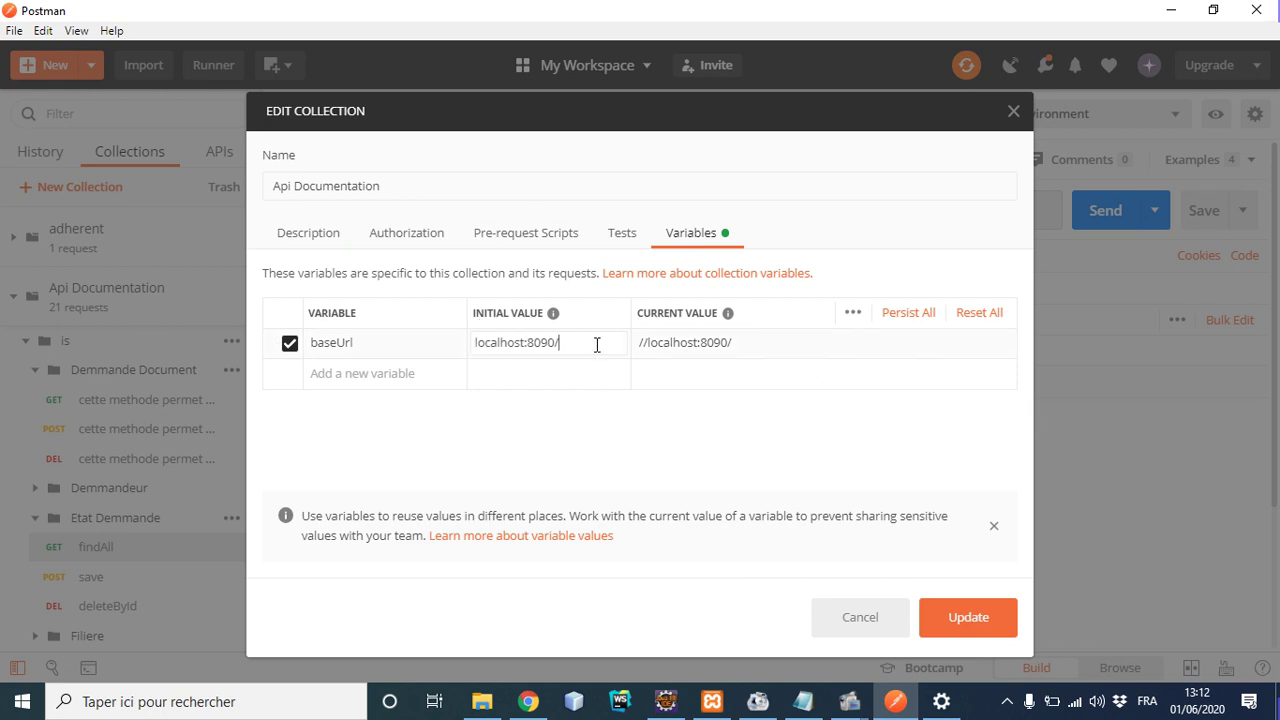
{"action": "key", "text": "BackSpace"}
Step: Set the current value of baseUrl to localhost:8090 and update the Api Documentation collection
{"action": "left_click", "coordinate": [650, 343]}
{"action": "key", "text": "BackSpace"}
{"action": "key", "text": "BackSpace"}
{"action": "left_click", "coordinate": [762, 345]}
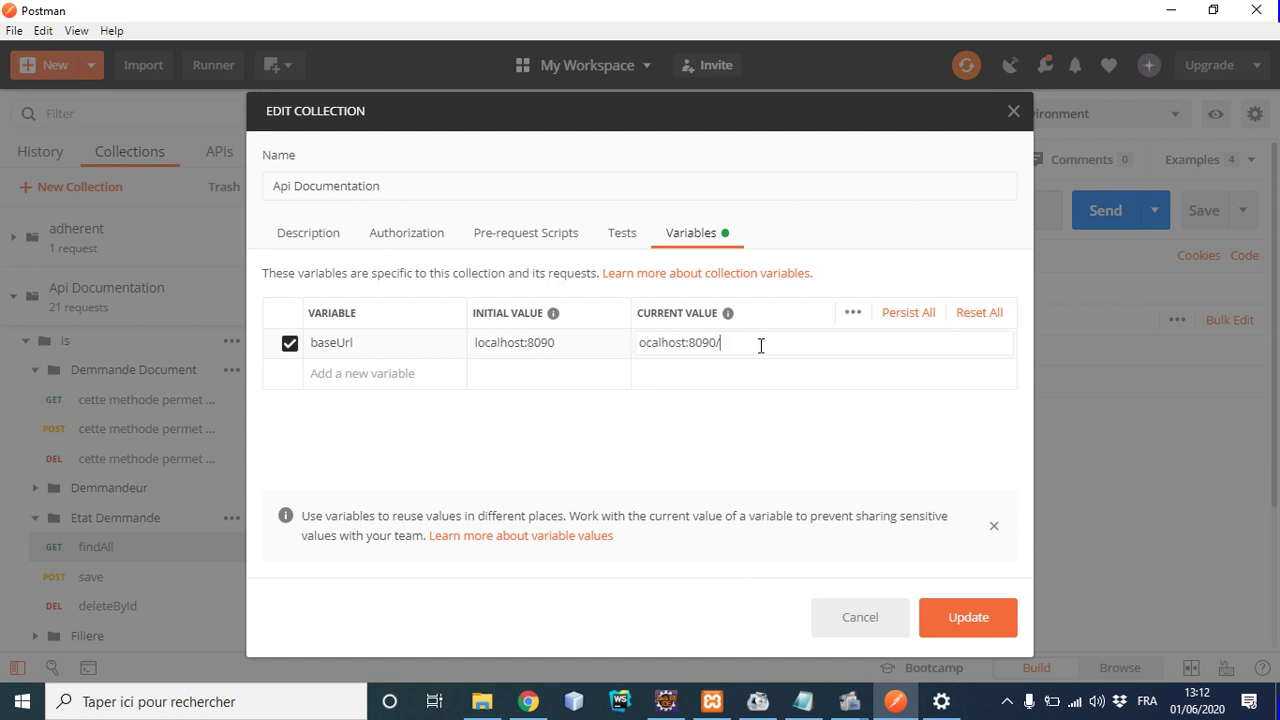
{"action": "key", "text": "BackSpace"}
{"action": "left_click", "coordinate": [640, 345]}
{"action": "left_click", "coordinate": [940, 618]}
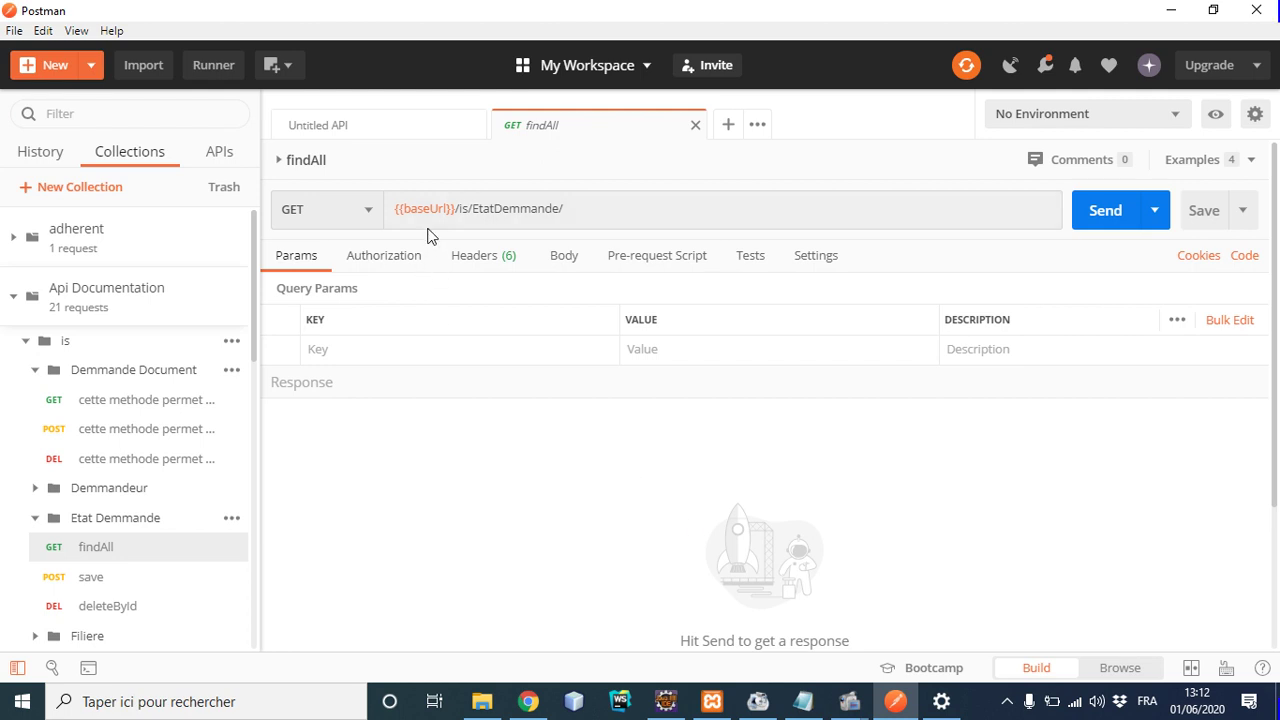
Step: Send the Etat Demmande findAll GET request using the updated baseUrl
{"action": "mouse_move", "coordinate": [429, 212]}
{"action": "left_click", "coordinate": [1103, 220]}
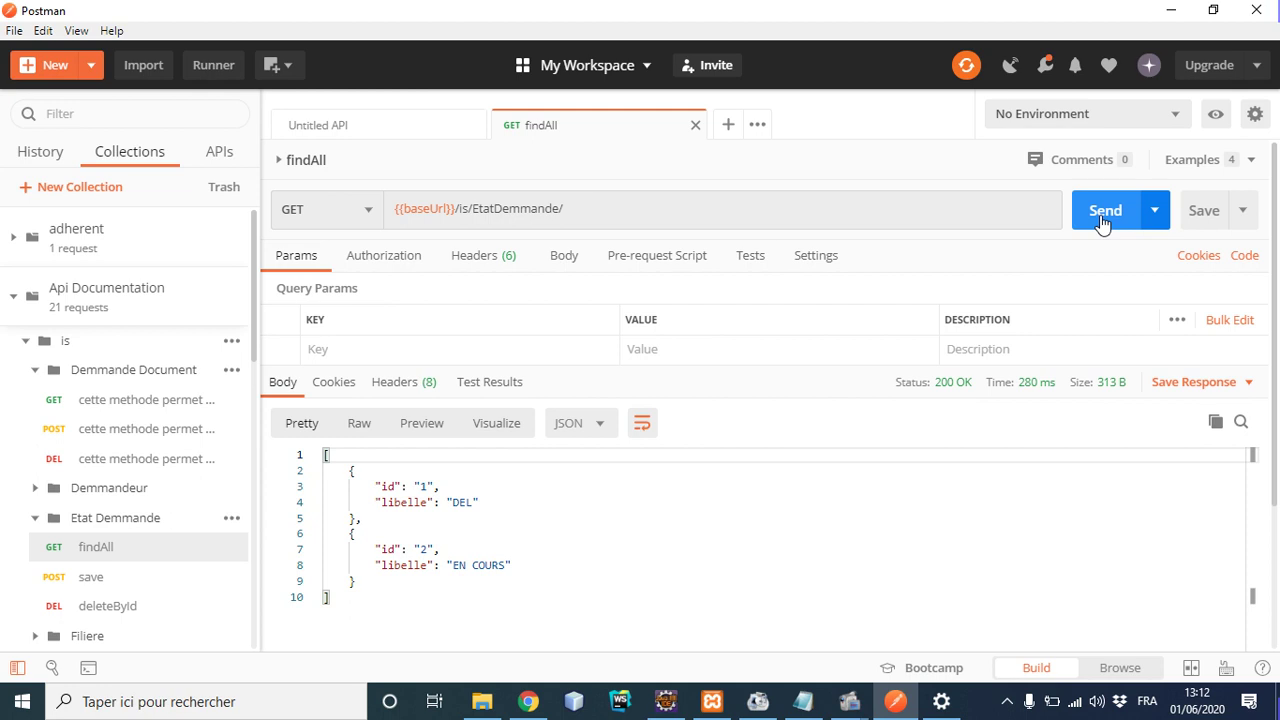
Step: View the GET, POST and DELETE requests in the Demmande Document folder one after another
{"action": "left_click", "coordinate": [88, 403]}
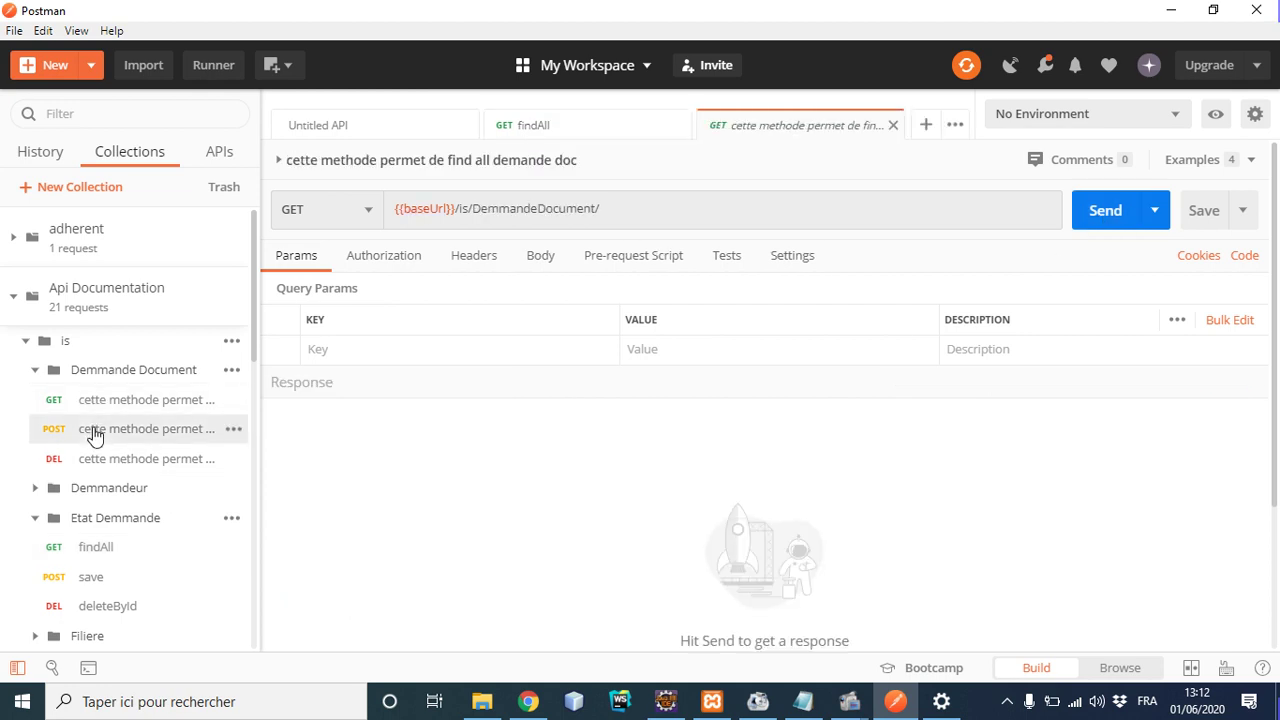
{"action": "left_click", "coordinate": [93, 437]}
{"action": "left_click", "coordinate": [108, 462]}
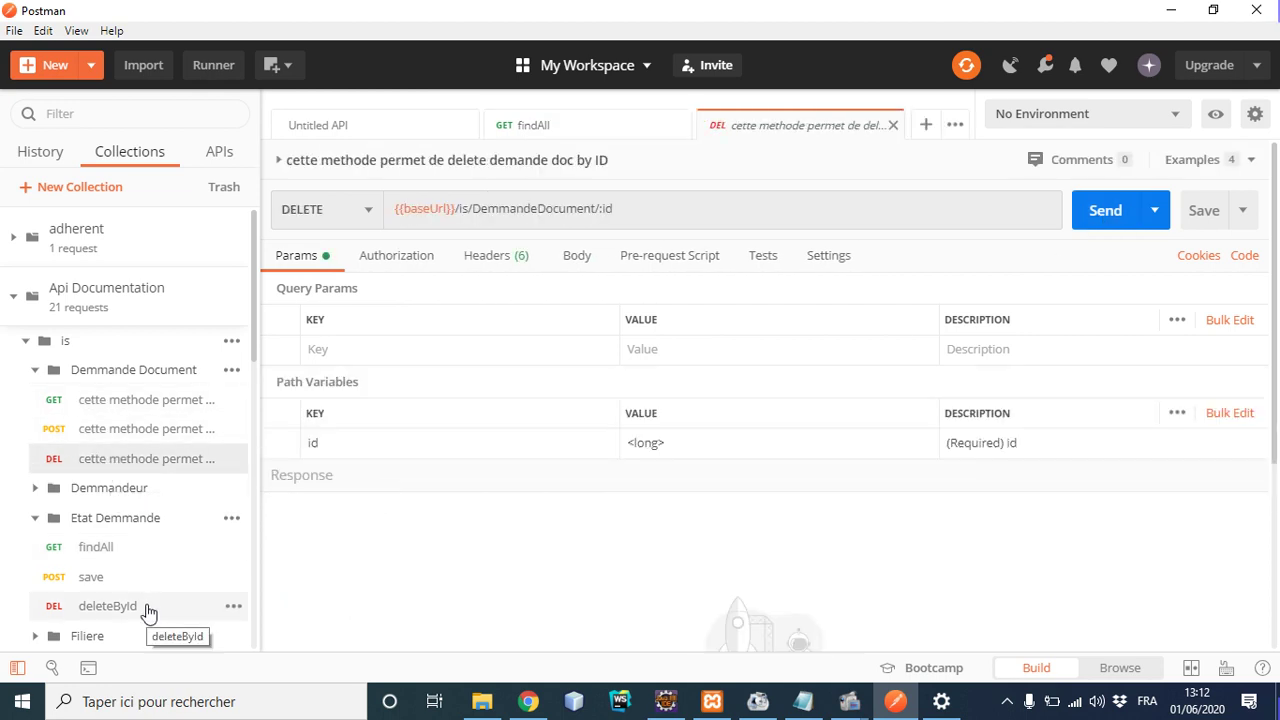